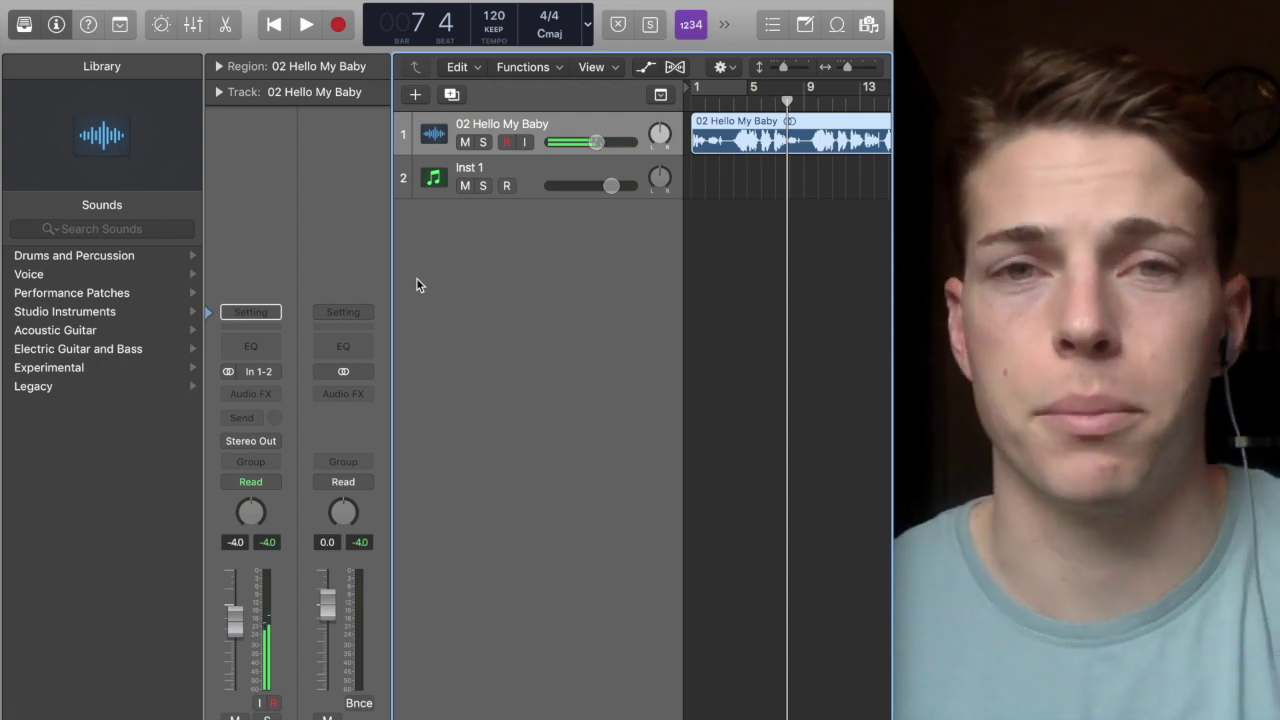
Play the vocal from the start of the song to audition it
click(692, 100)
key(space)
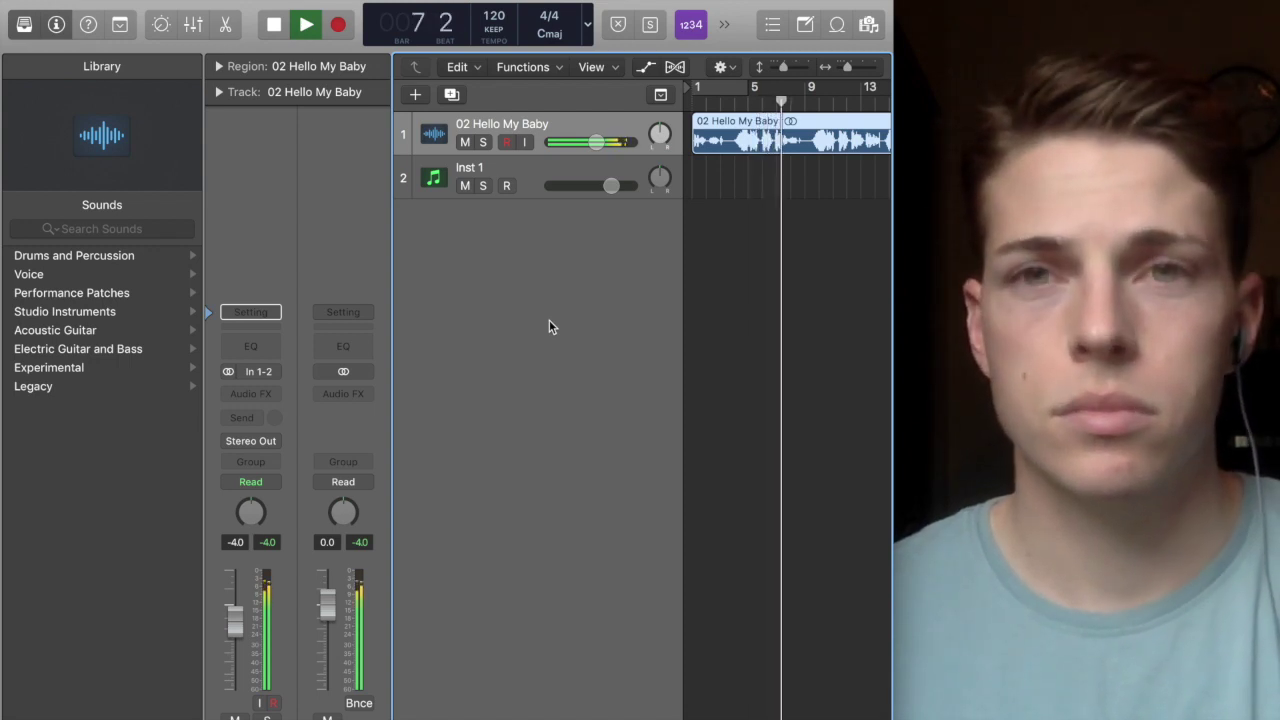
key(space)
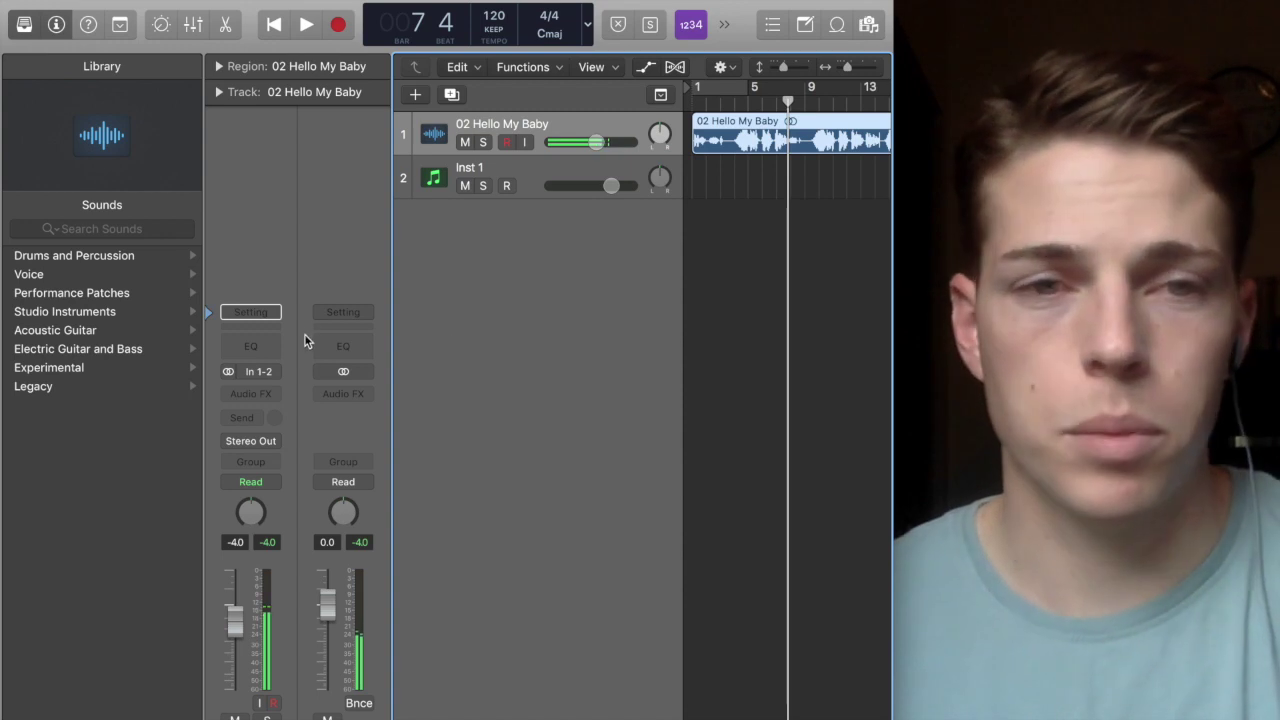
Insert a stereo Noise Gate on the vocal channel at Factory Default, -50 dB threshold
click(248, 394)
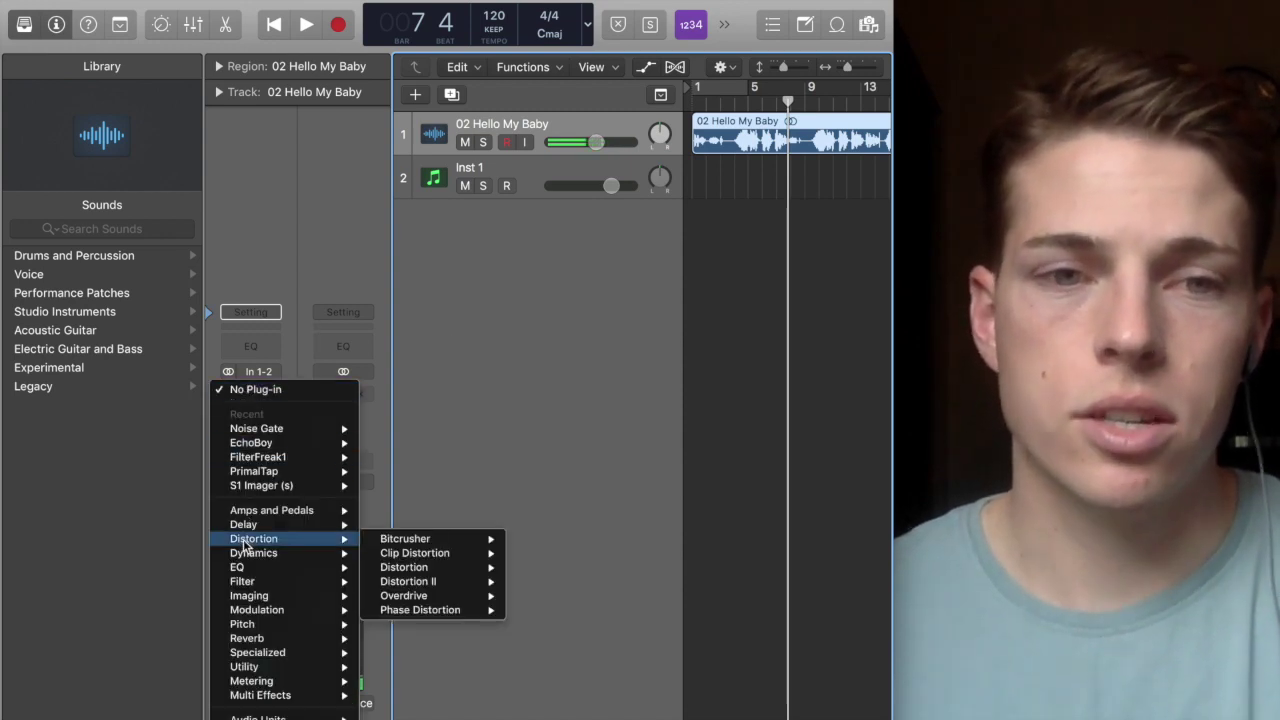
mouse_move(247, 556)
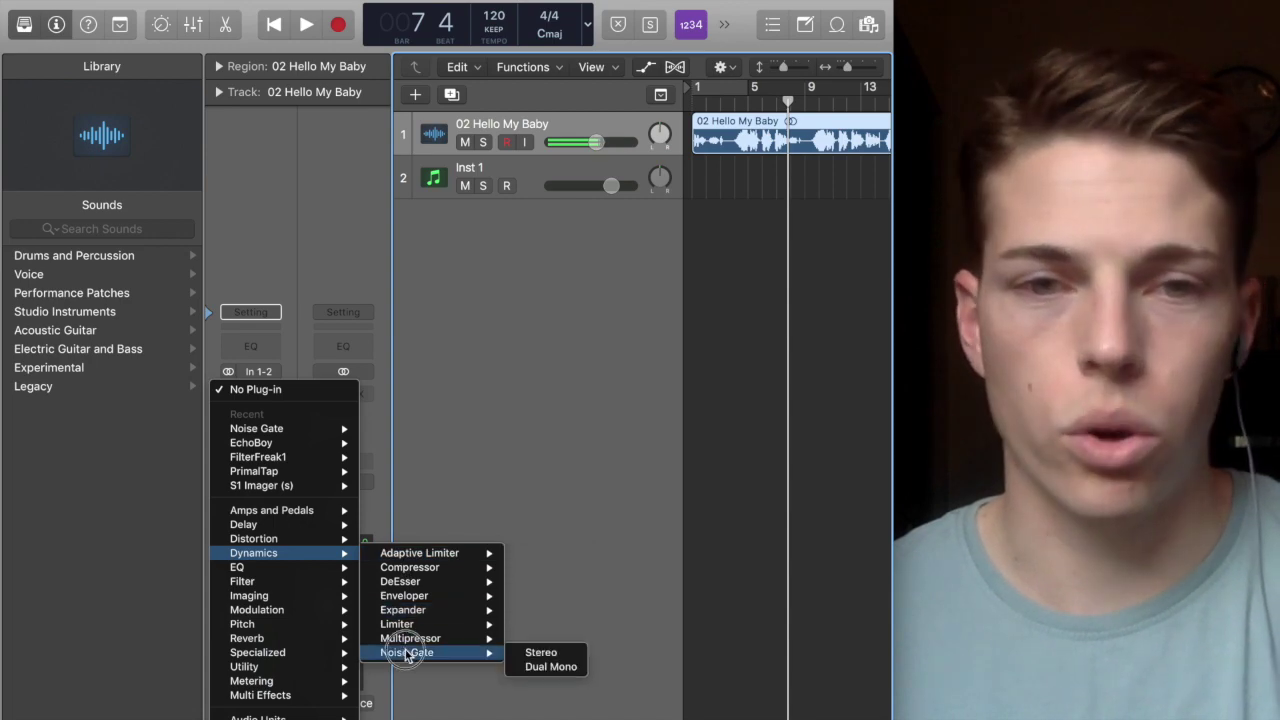
key(Escape)
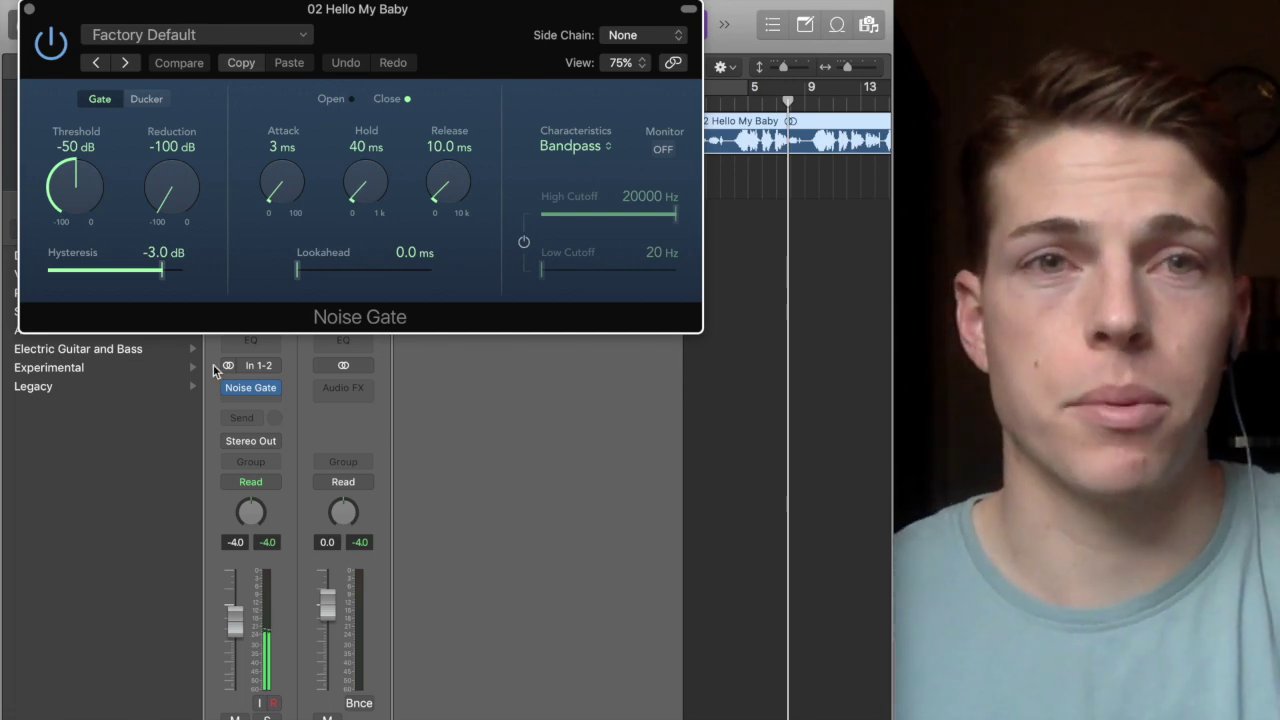
drag(510, 14, 587, 189)
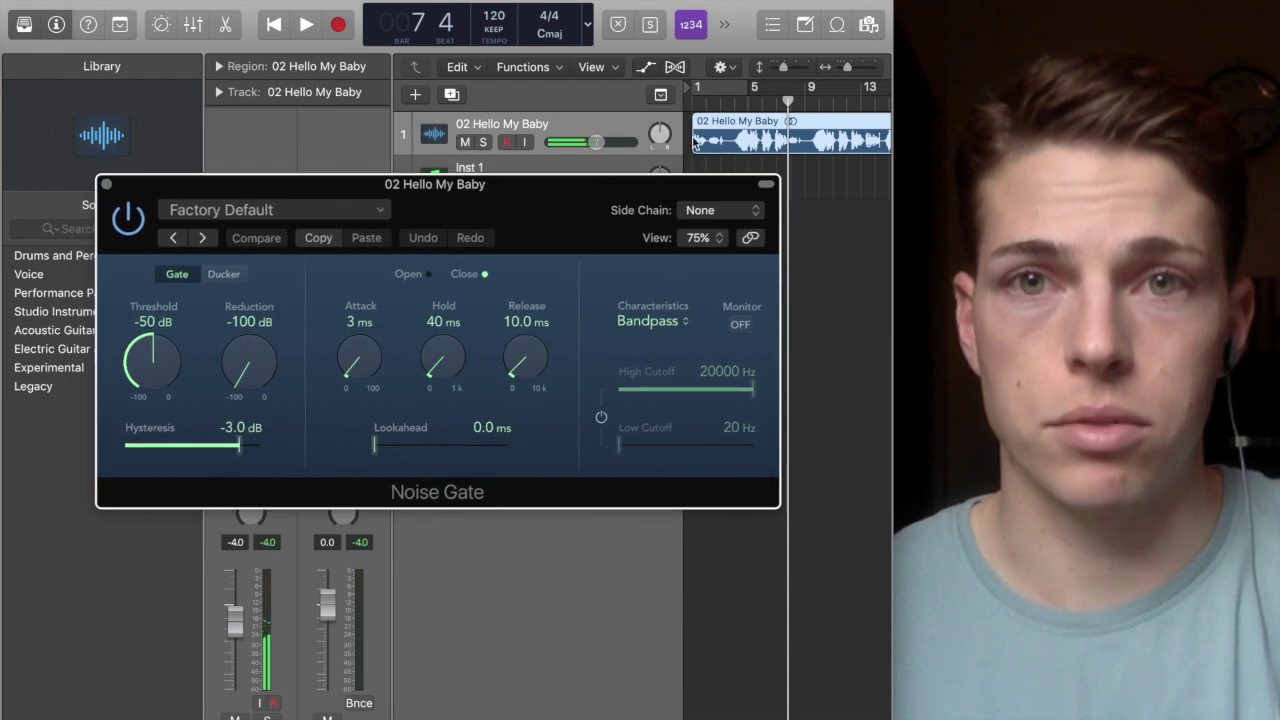
Set a cycle range around bars 3 to 7 and play it back
drag(735, 86, 778, 89)
key(space)
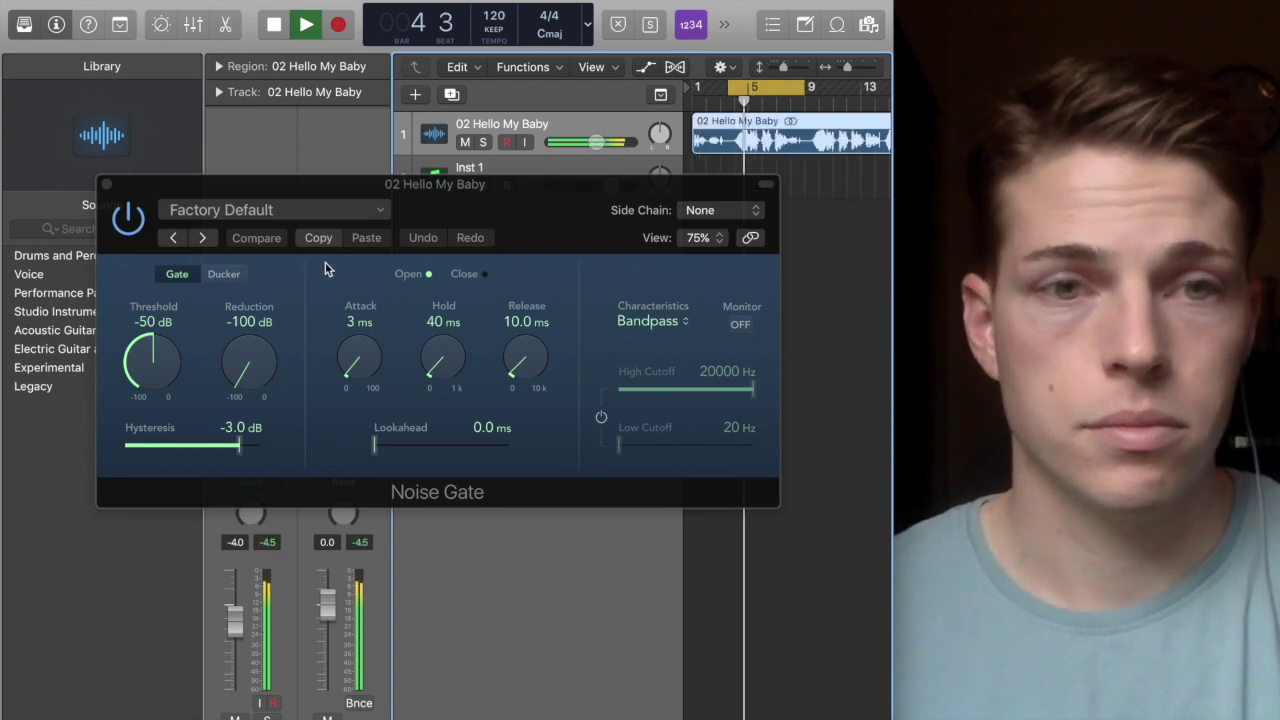
key(space)
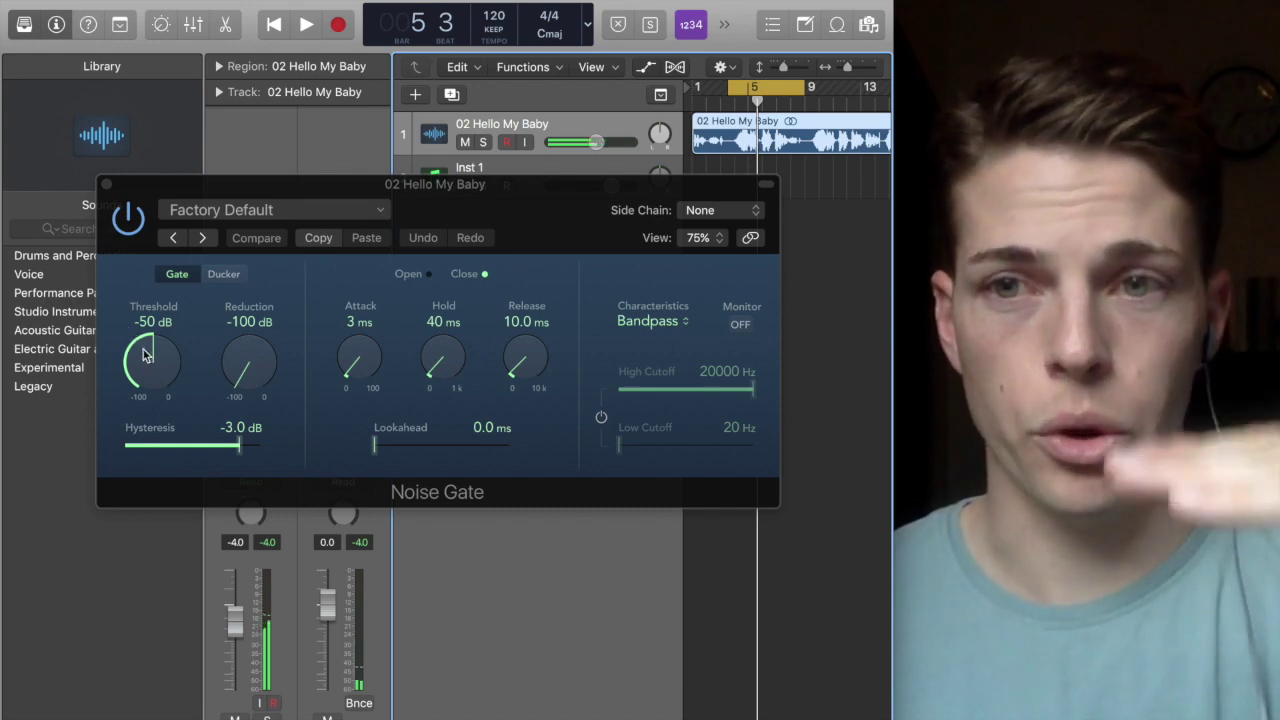
Raise the Noise Gate threshold from -50 dB to -18 dB while auditioning the loop
drag(143, 355, 155, 312)
key(space)
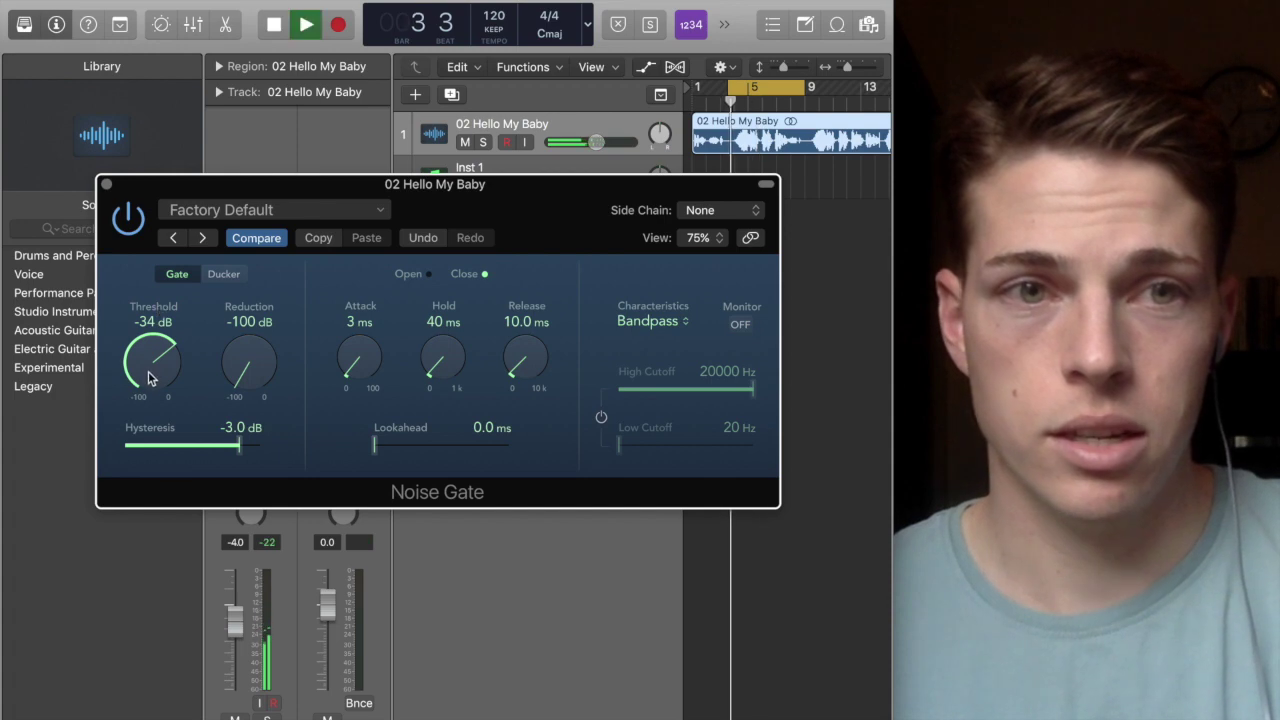
drag(147, 376, 152, 334)
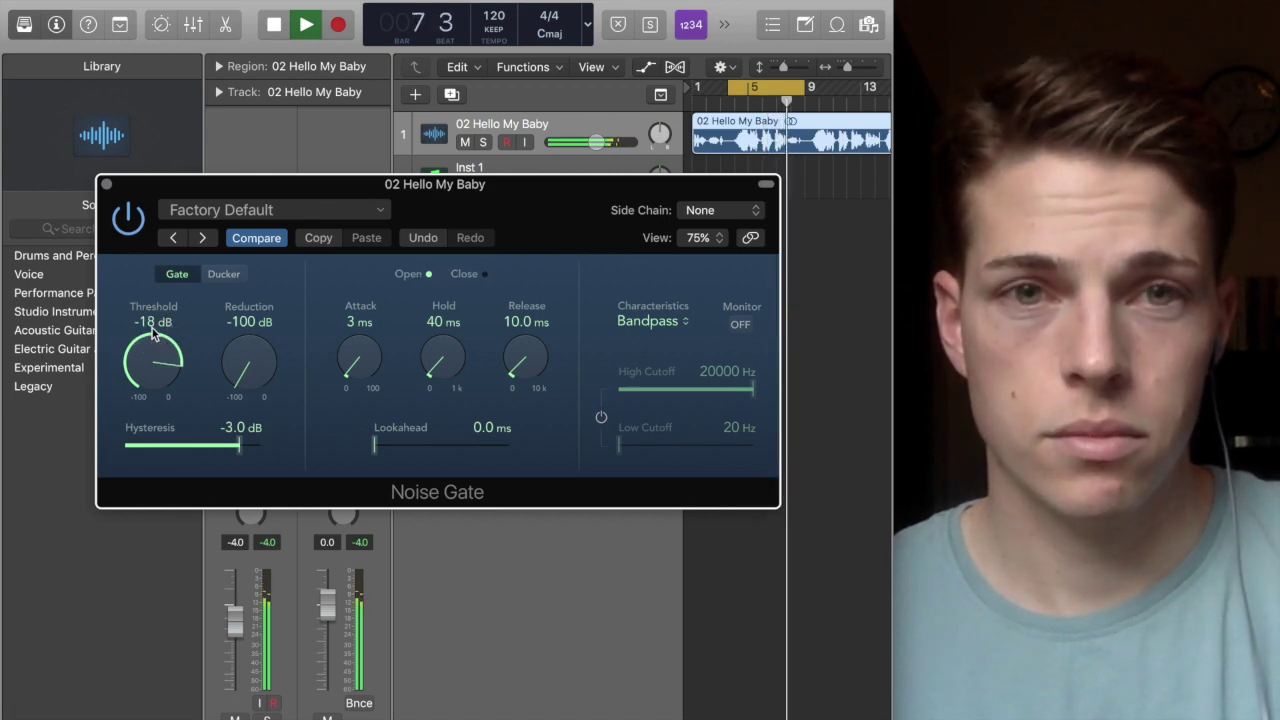
key(space)
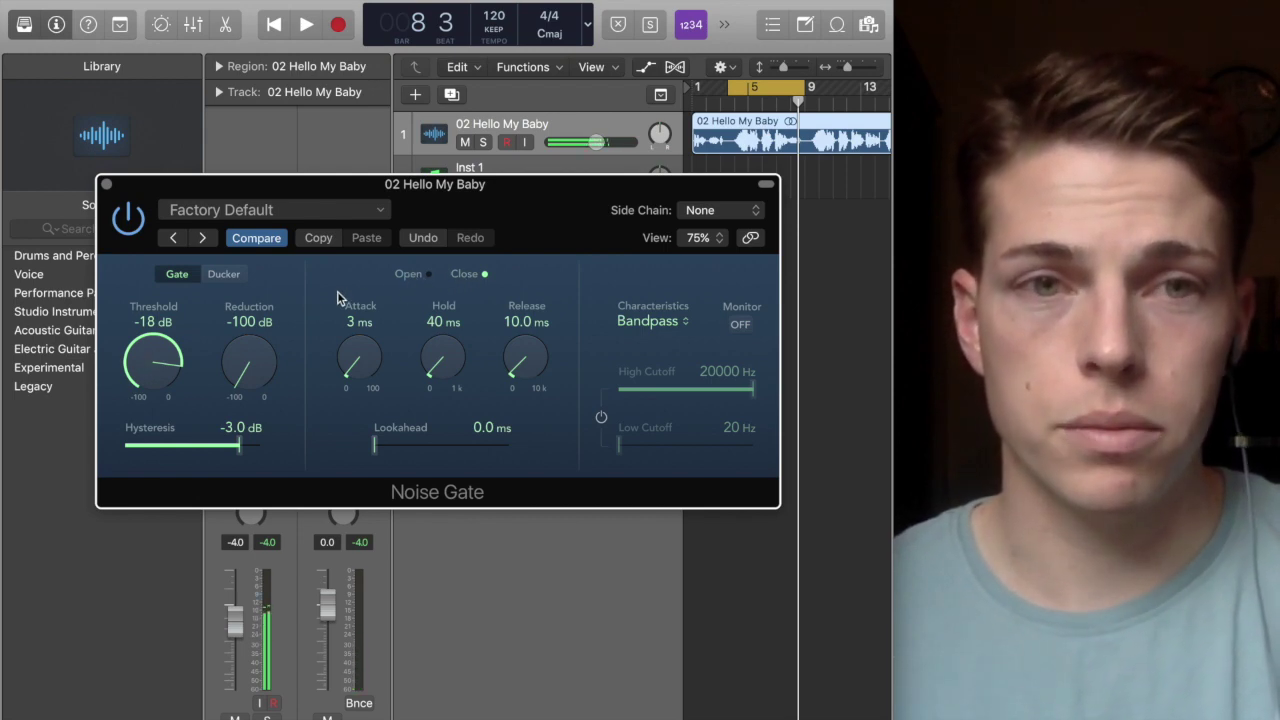
key(space)
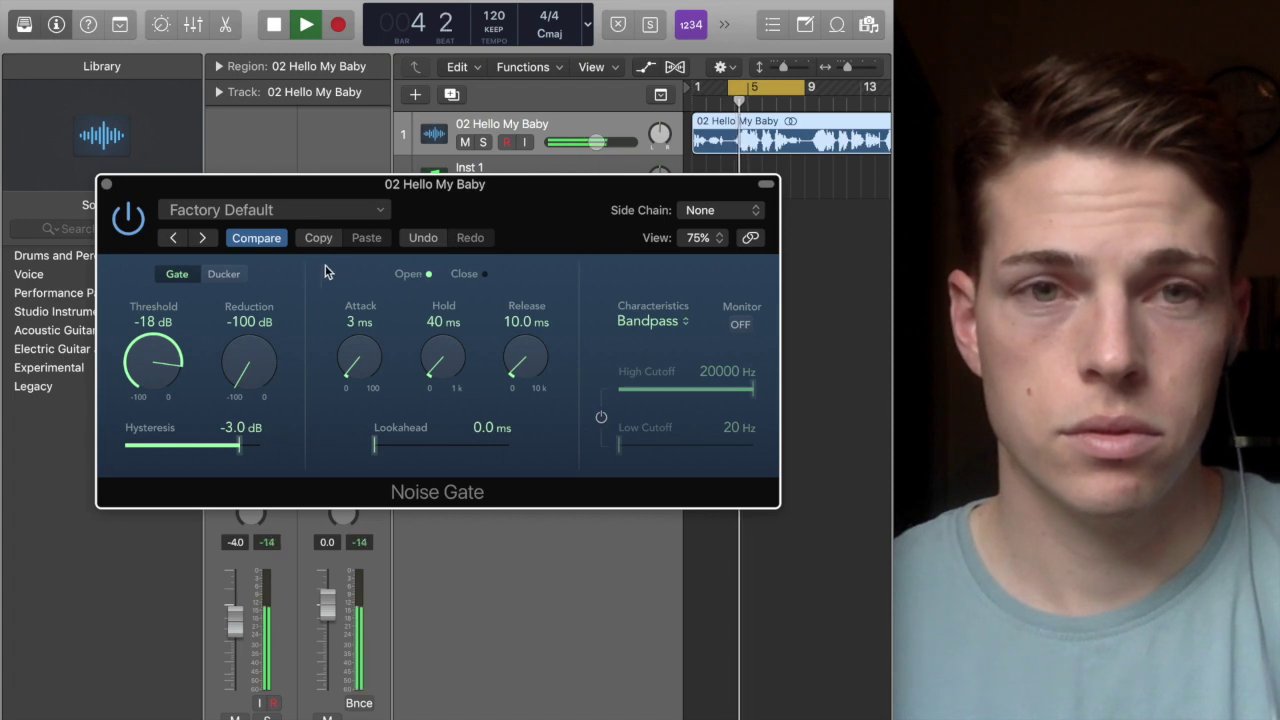
key(space)
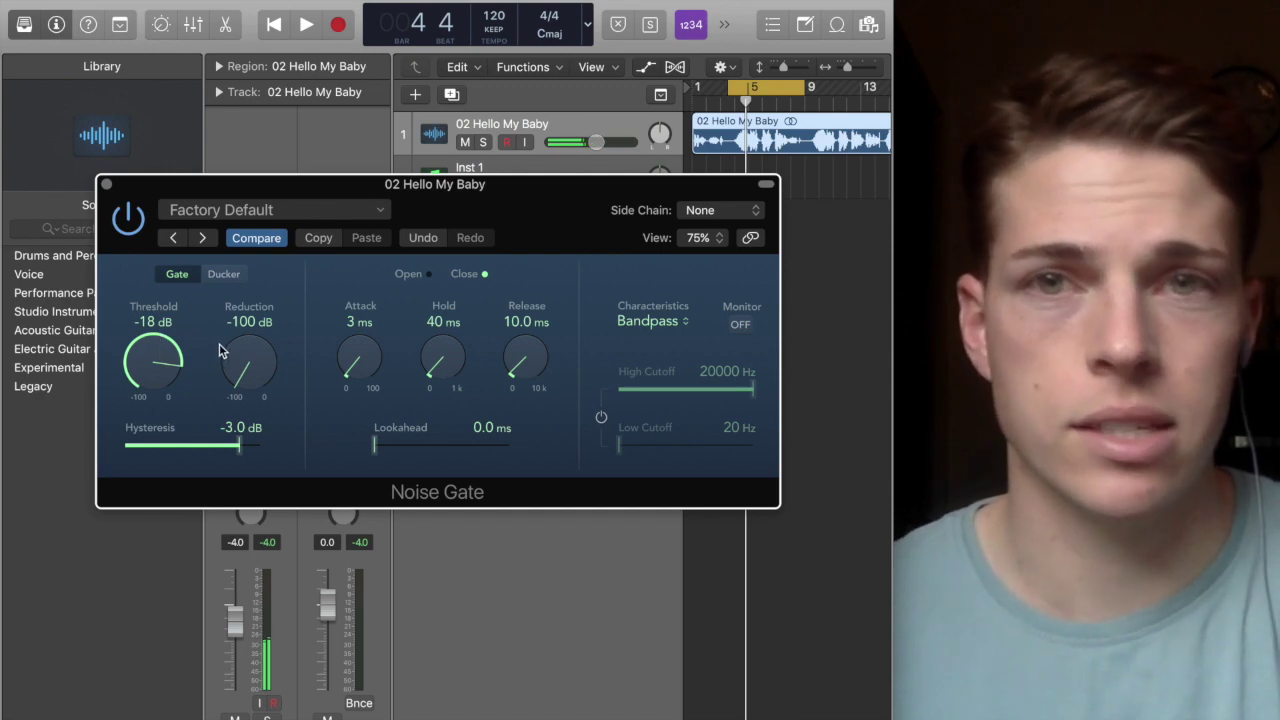
Turn the gate Reduction up from -100 dB to -10 dB while the loop plays
drag(219, 343, 295, 139)
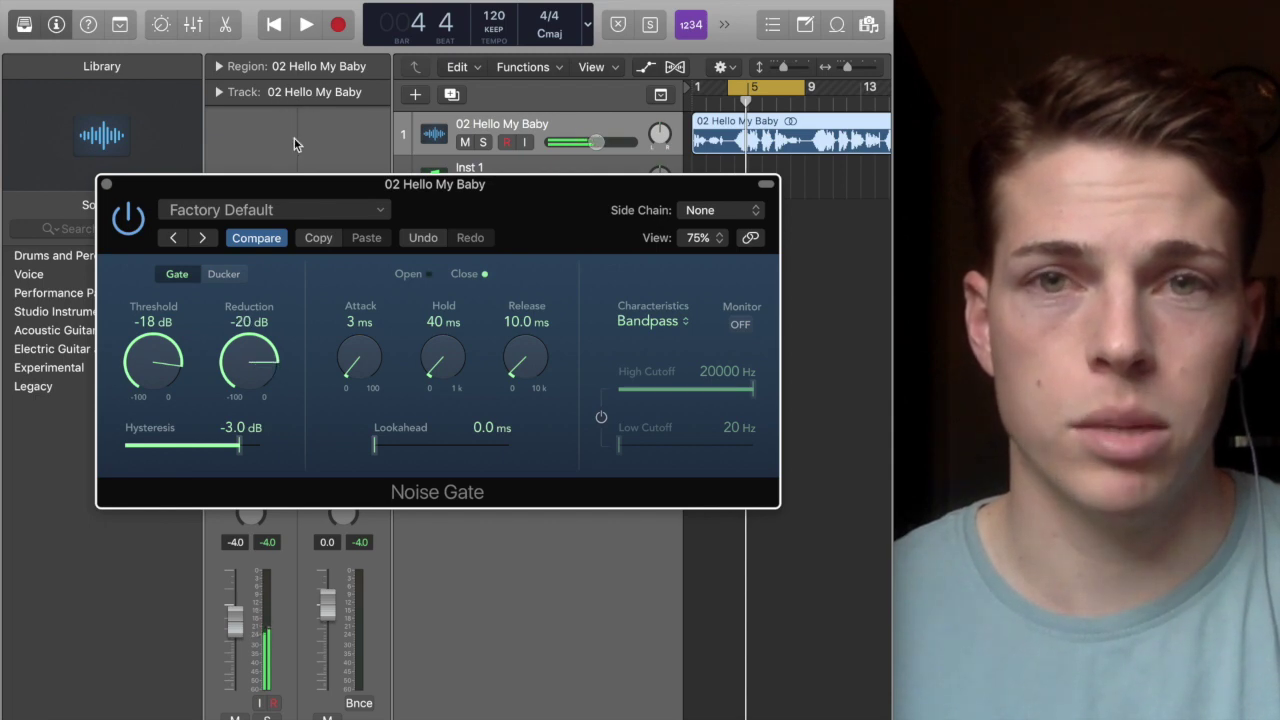
key(space)
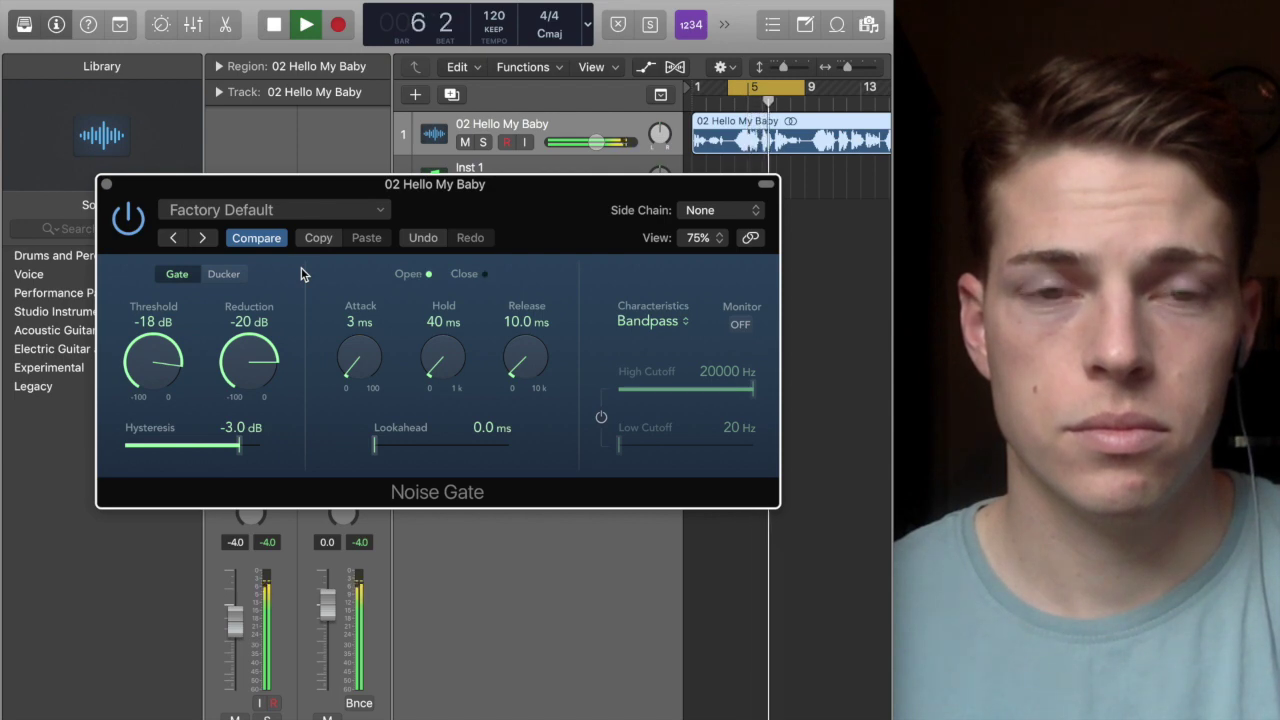
drag(249, 366, 250, 342)
key(space)
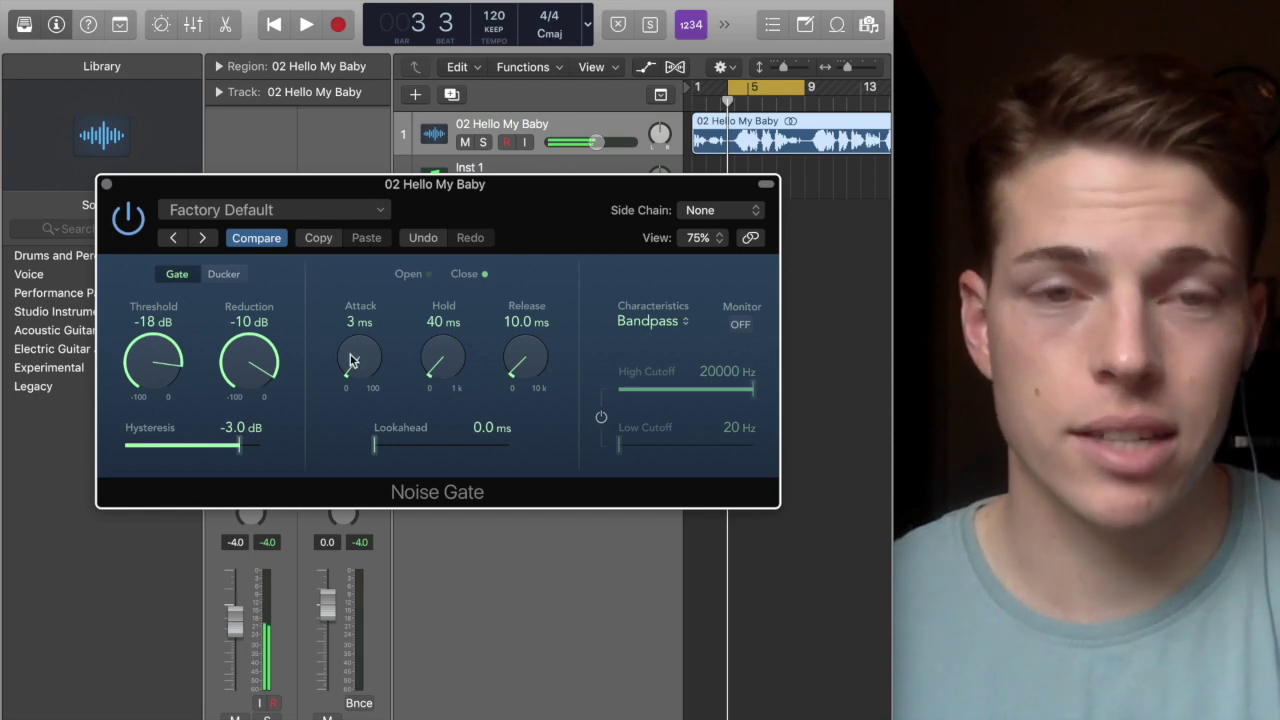
Lengthen the gate attack from 3 ms to 64 ms and set Reduction back to -100 dB
drag(350, 371, 369, 290)
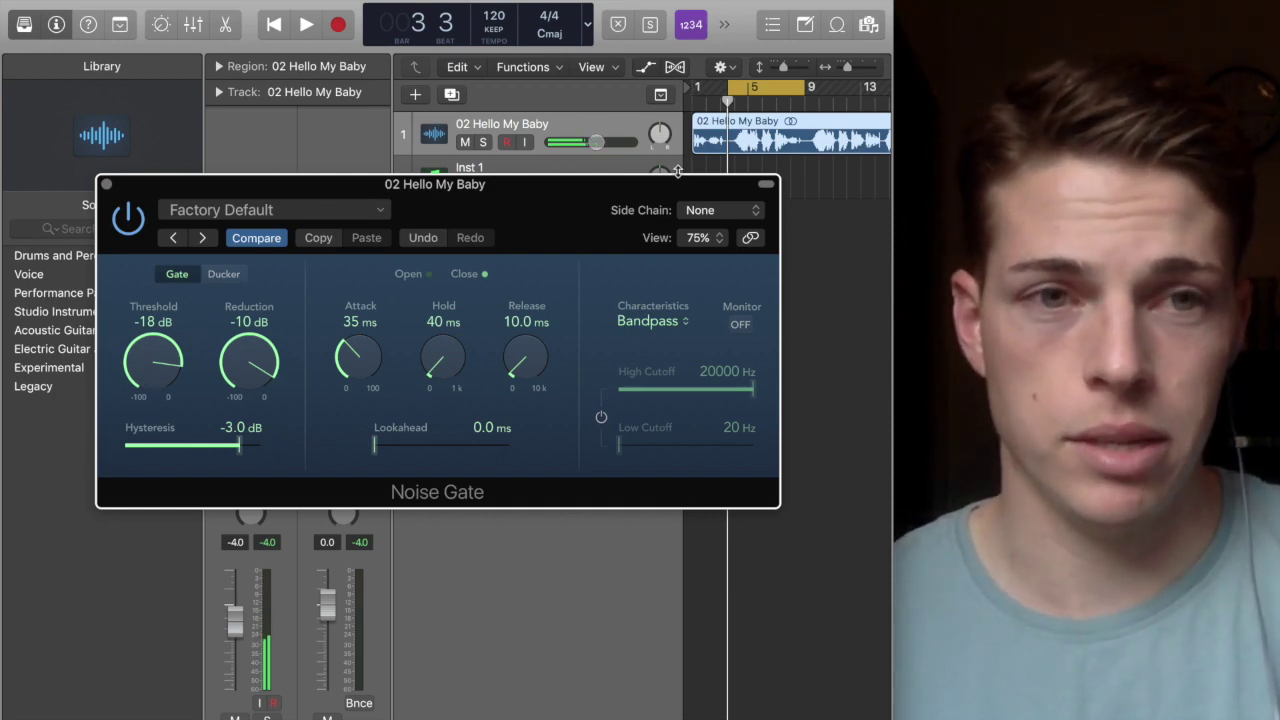
drag(356, 366, 358, 355)
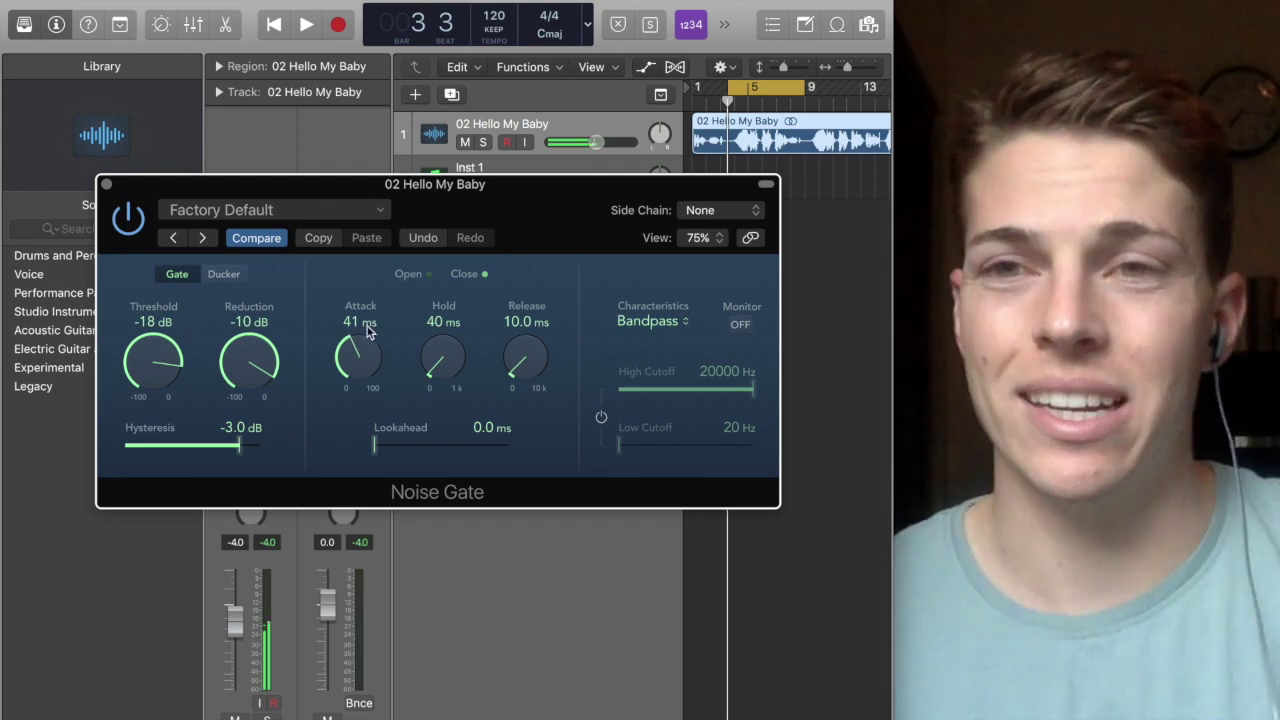
key(space)
key(space)
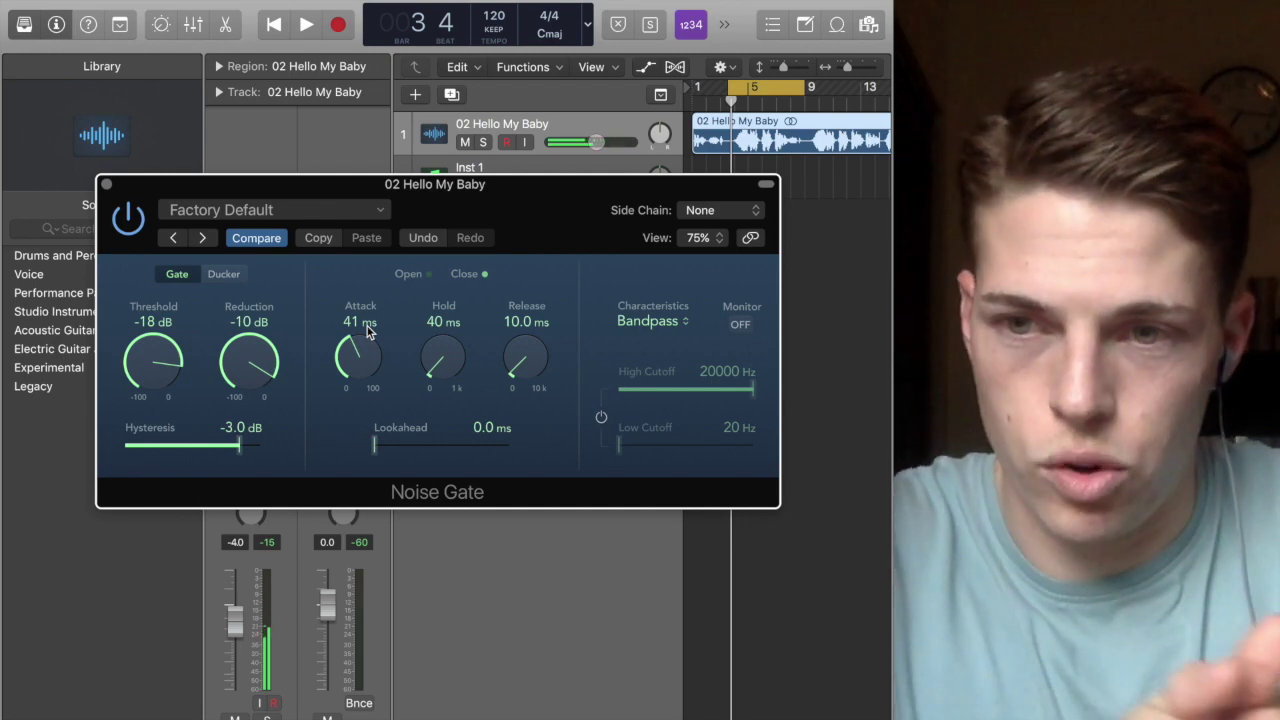
key(space)
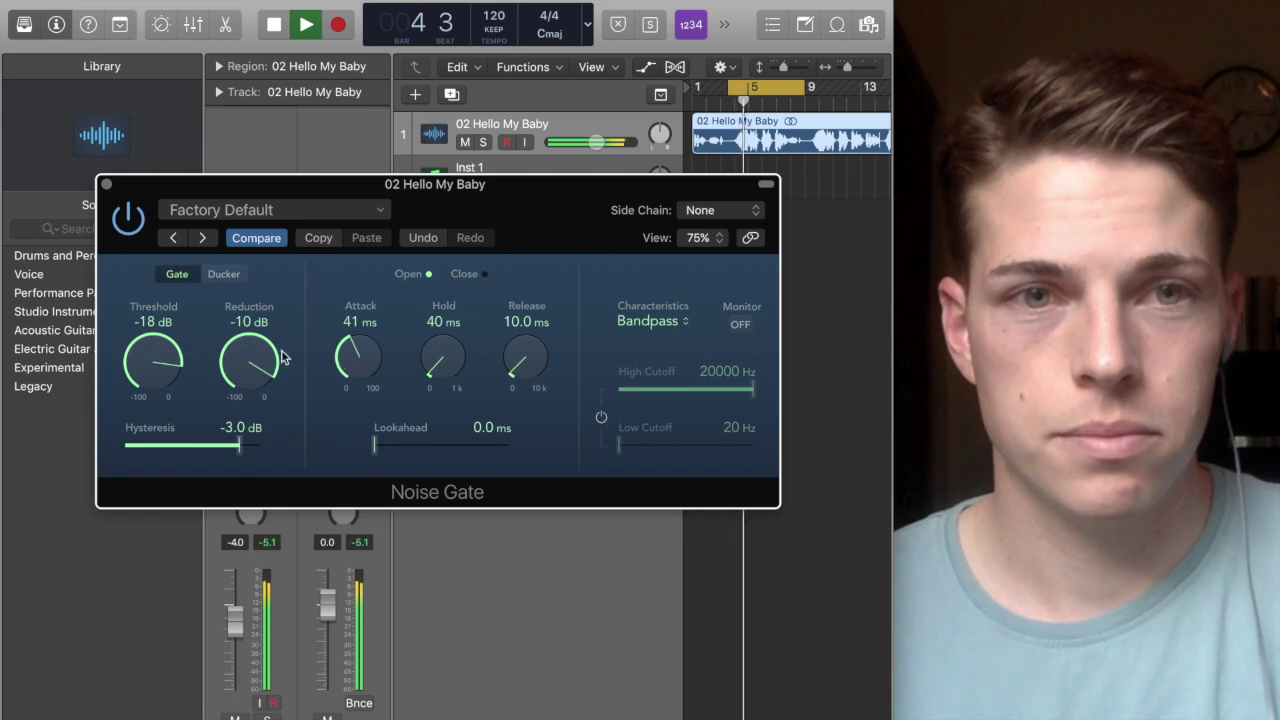
drag(250, 358, 248, 615)
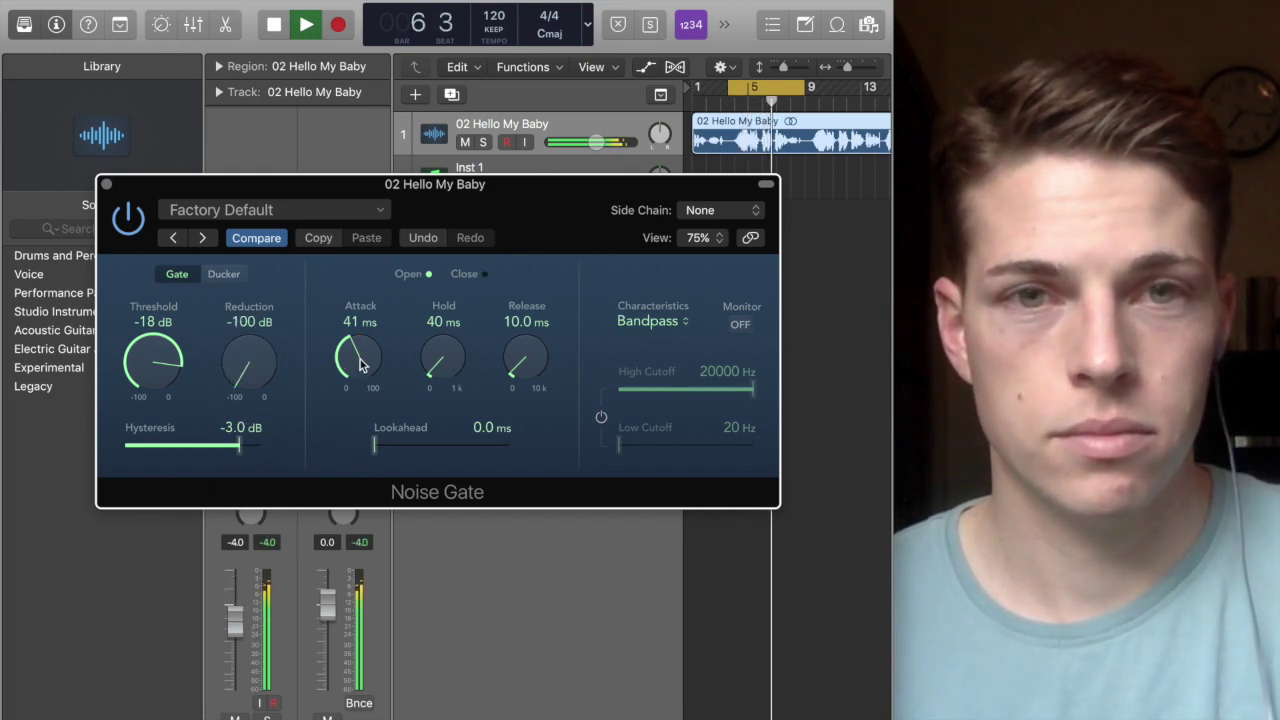
drag(358, 364, 378, 303)
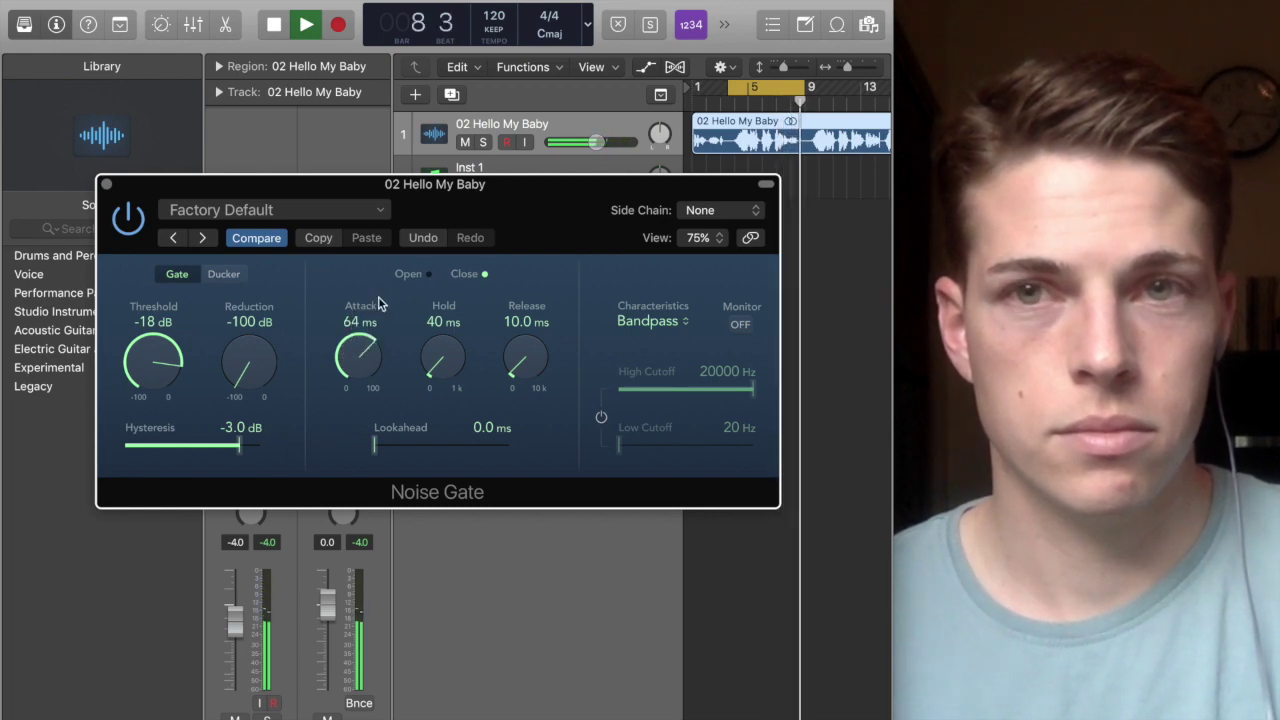
key(space)
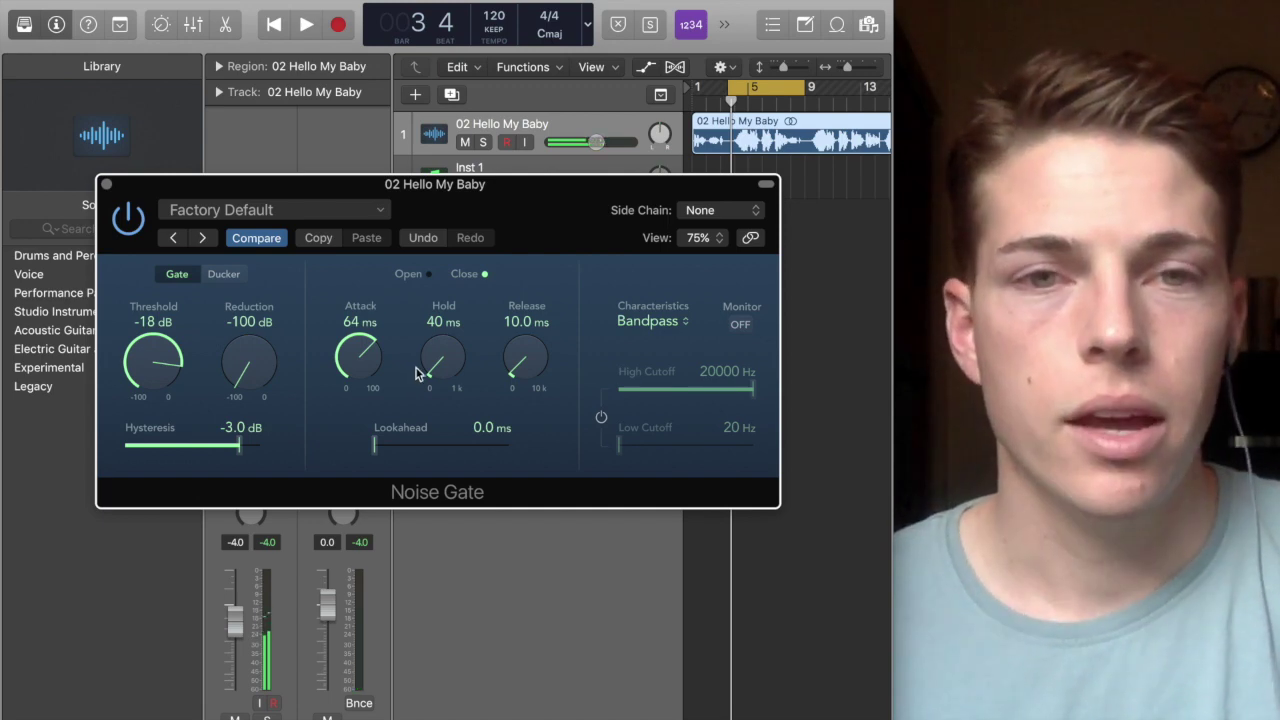
Set the gate Hold to 360 ms and Release to 93.3 ms, leaving lookahead at 0.0 ms
drag(437, 363, 458, 295)
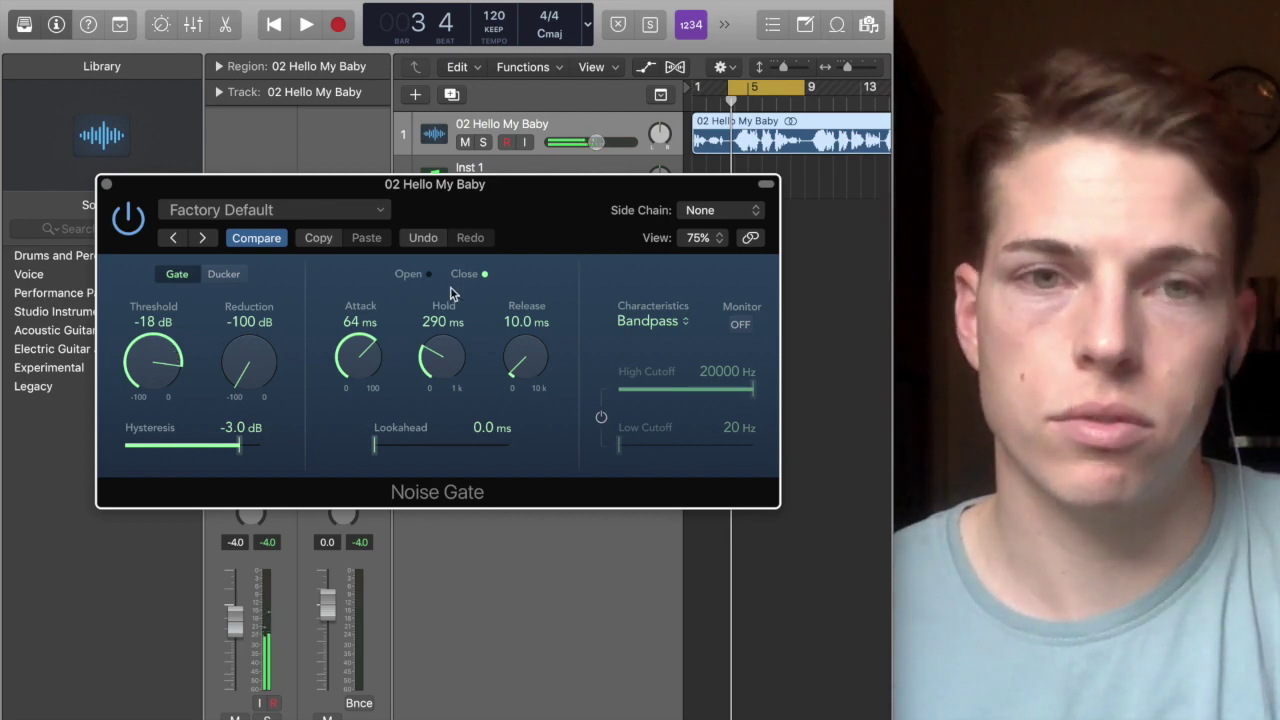
drag(430, 374, 435, 357)
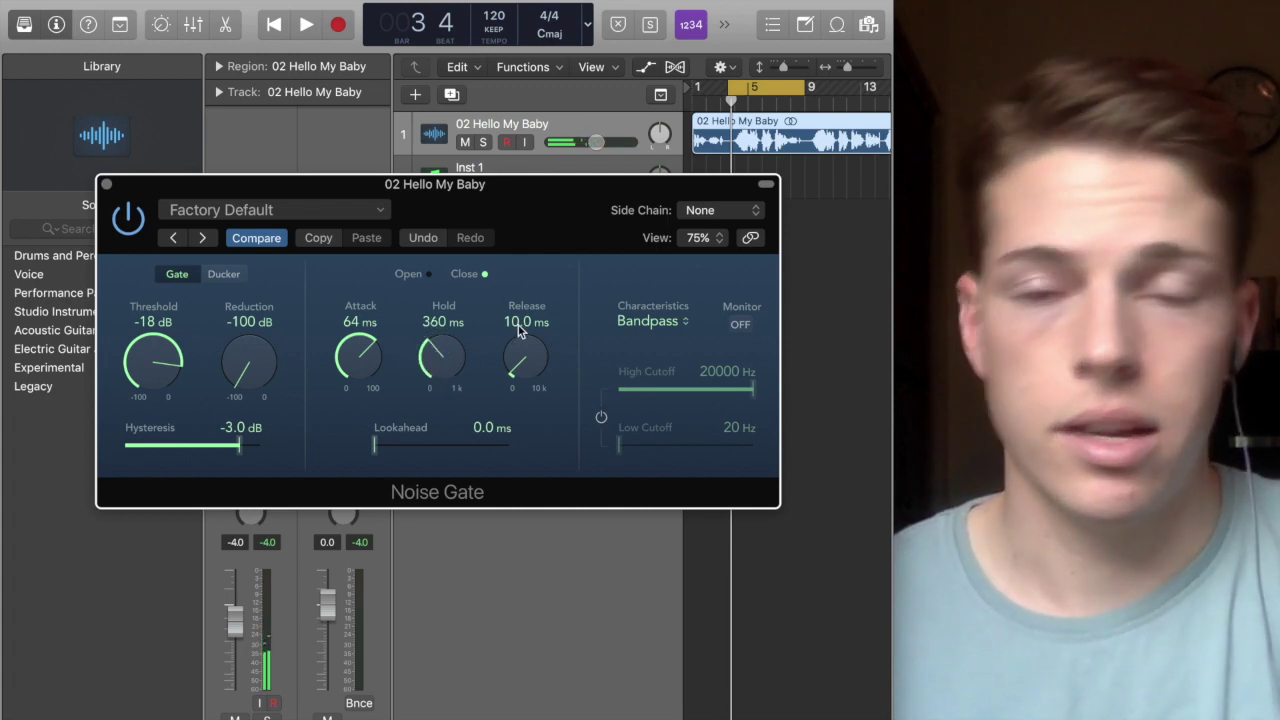
drag(522, 368, 535, 287)
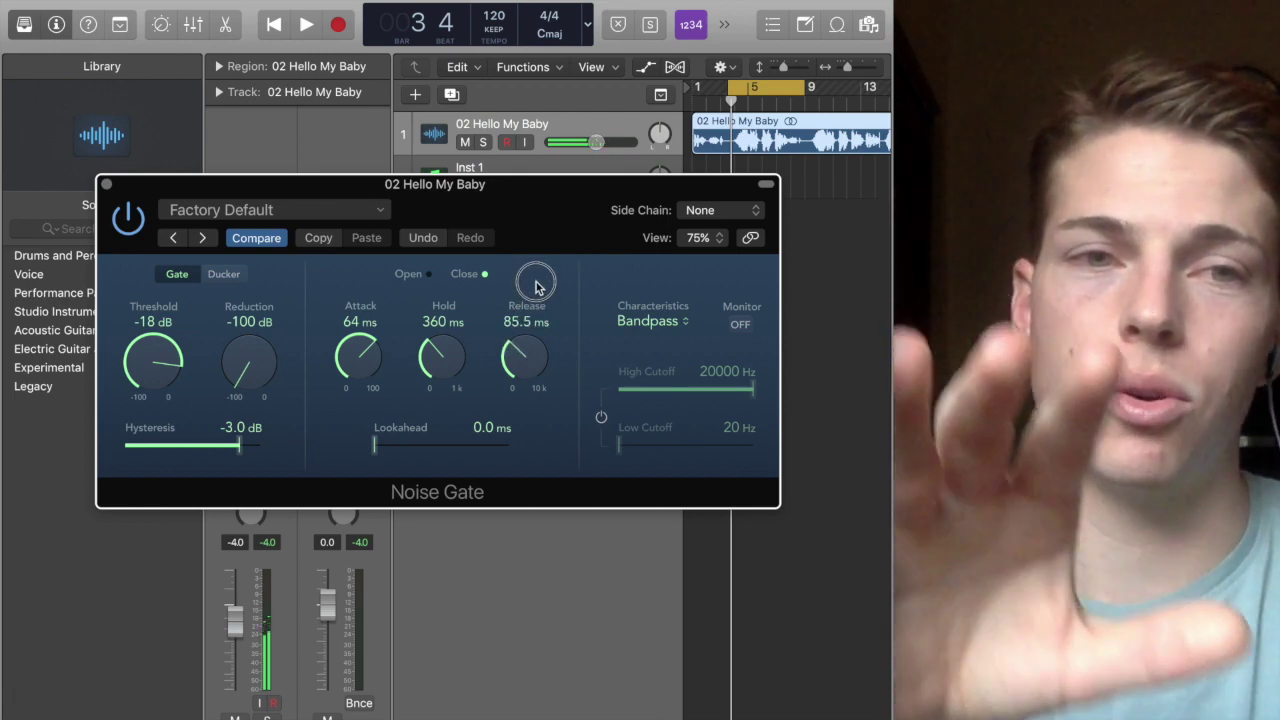
drag(538, 287, 537, 283)
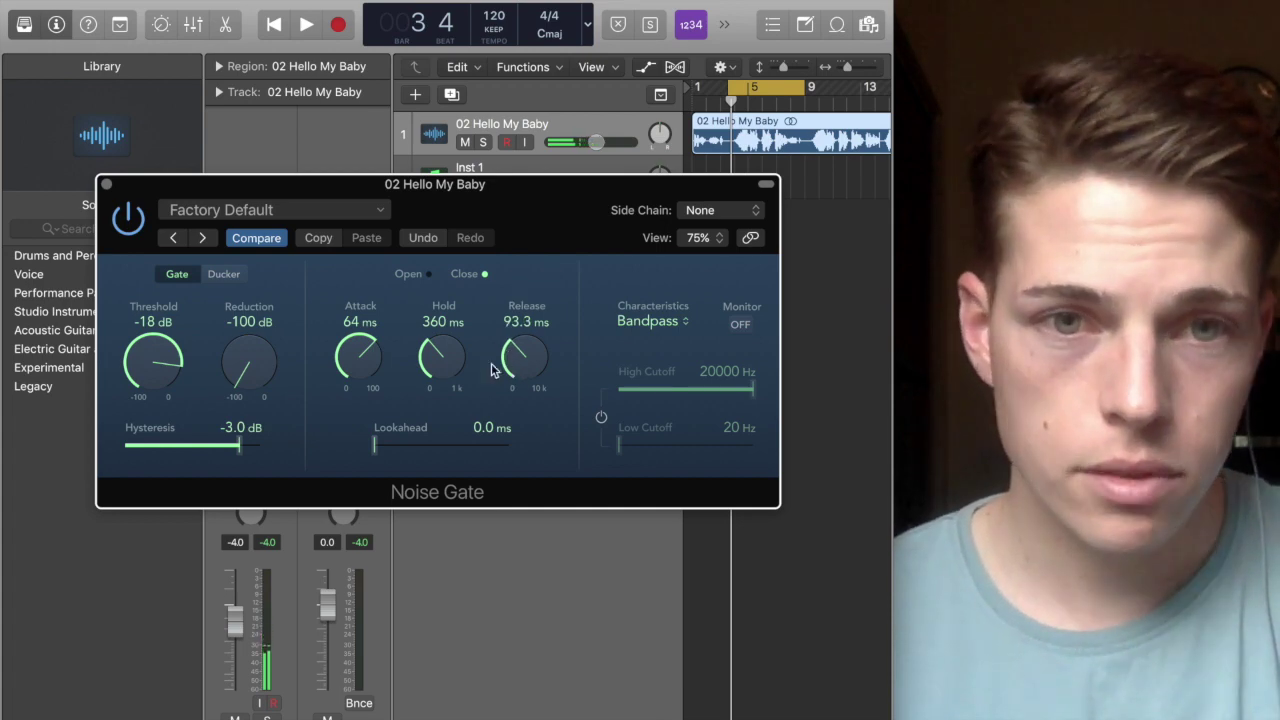
mouse_move(373, 447)
mouse_down()
mouse_move(470, 448)
mouse_move(359, 443)
mouse_up()
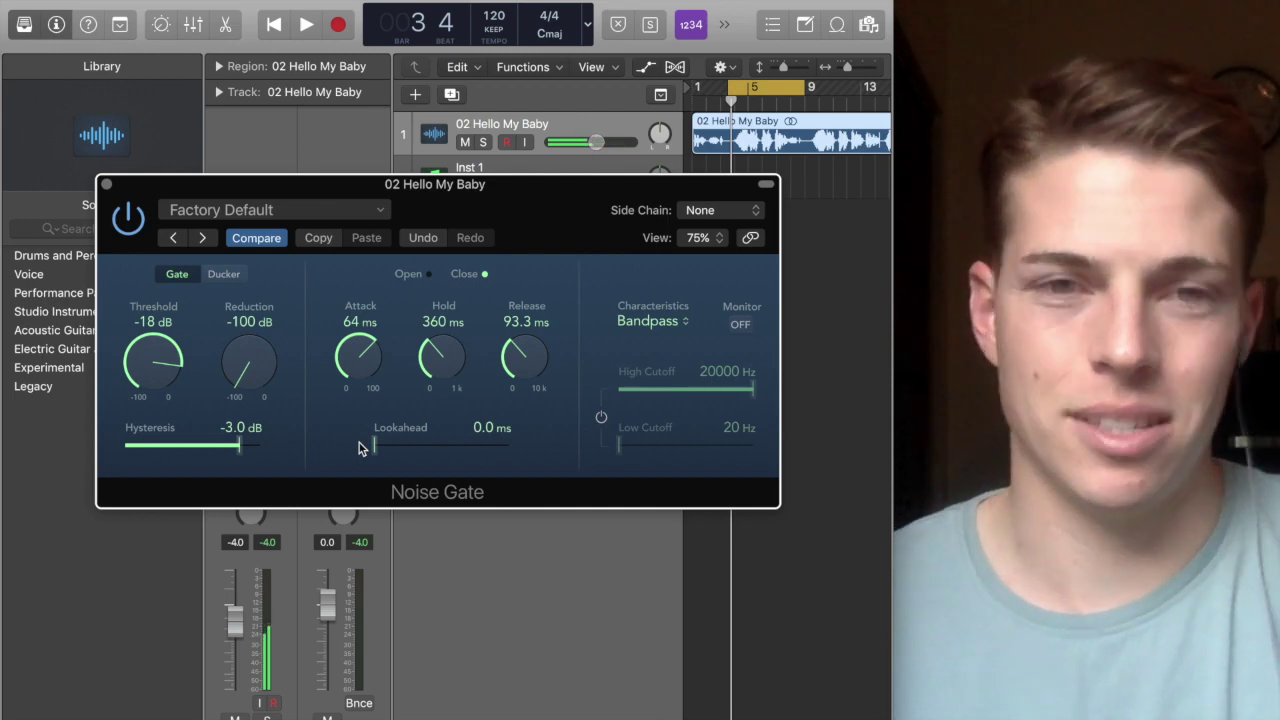
drag(373, 452, 330, 447)
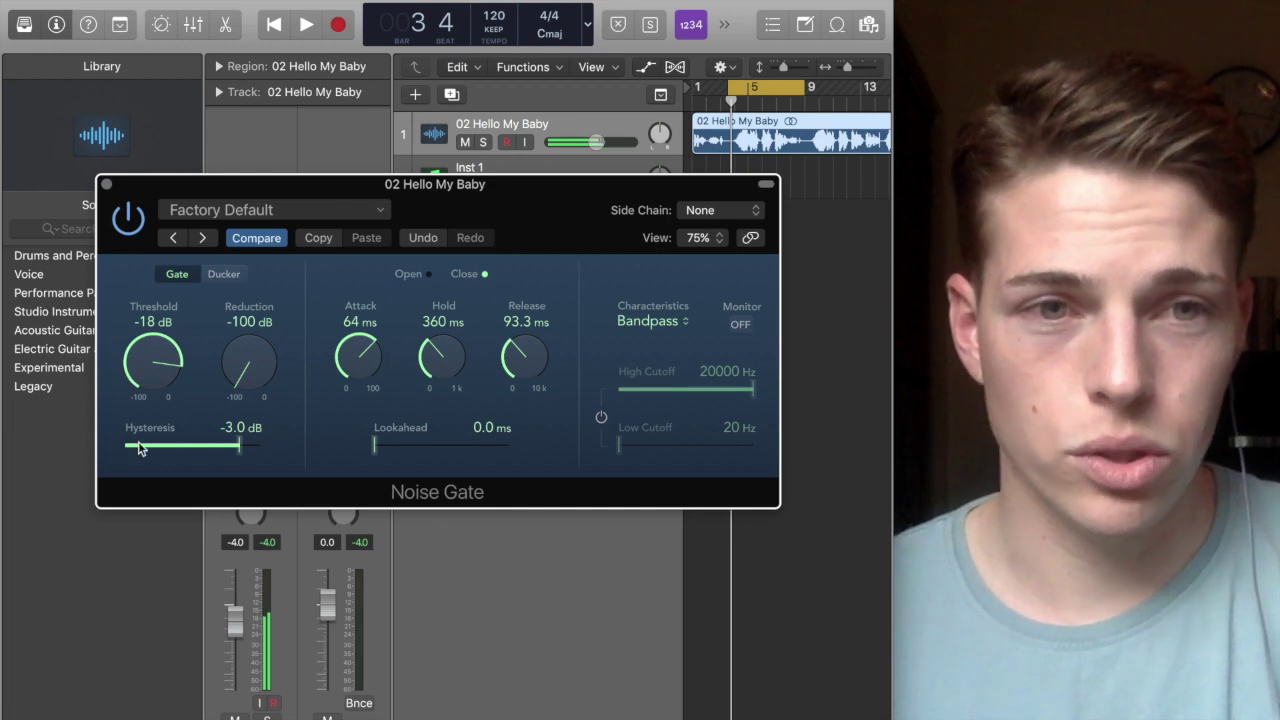
Lower the gate hysteresis and set the threshold to -10 dB during playback
drag(238, 450, 193, 450)
key(space)
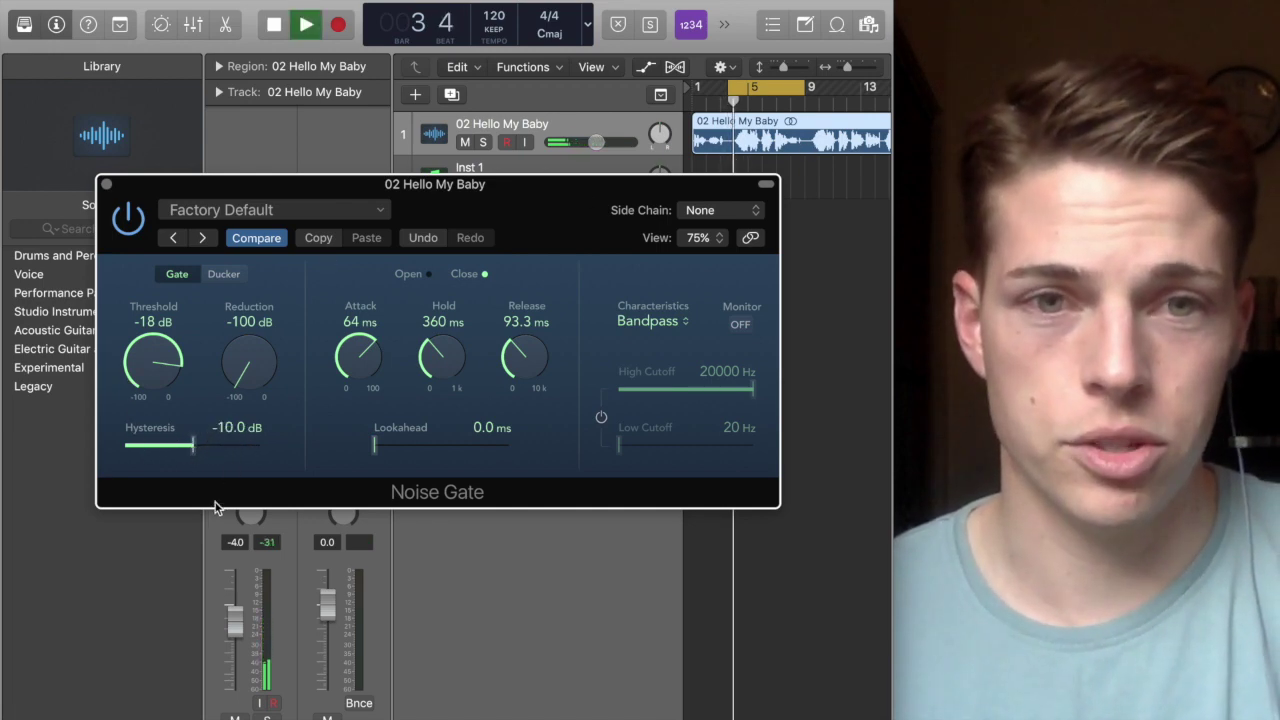
drag(196, 441, 128, 446)
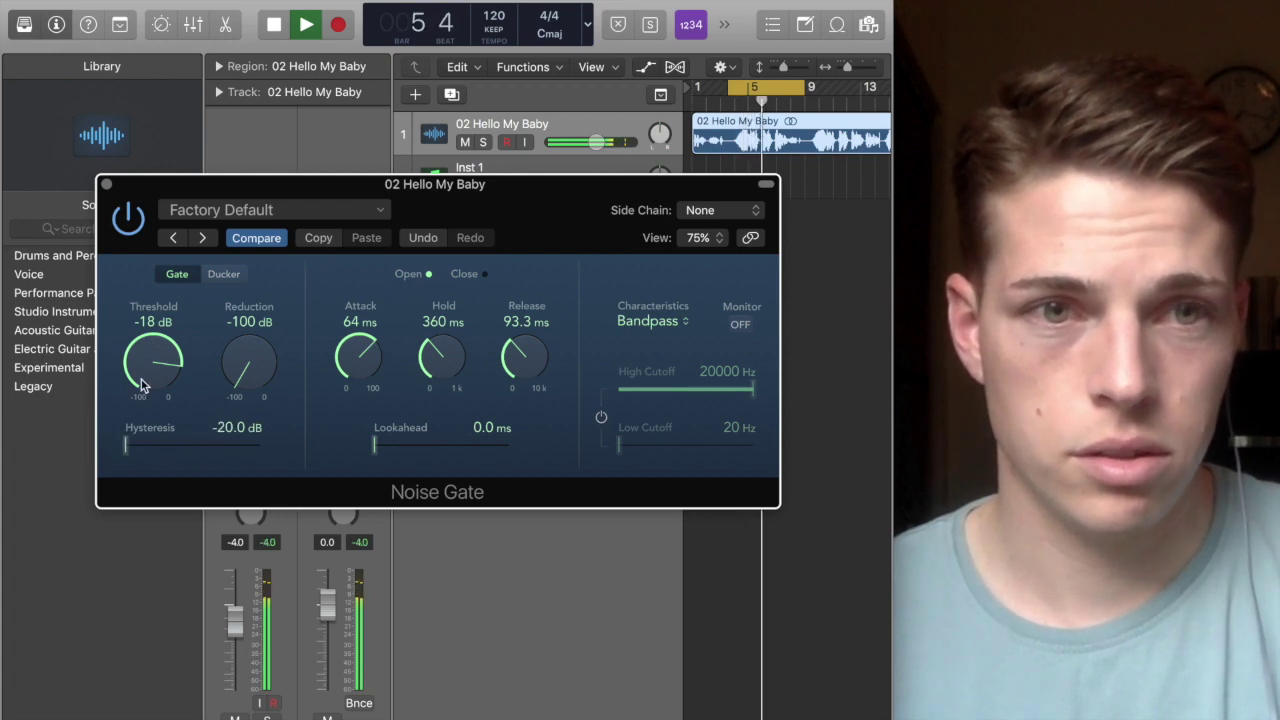
drag(140, 366, 150, 355)
Set attack and hold to 30 ms, release to 0.0 ms, hysteresis -8.5 dB, then select Inst 1
drag(358, 357, 360, 388)
drag(524, 358, 543, 457)
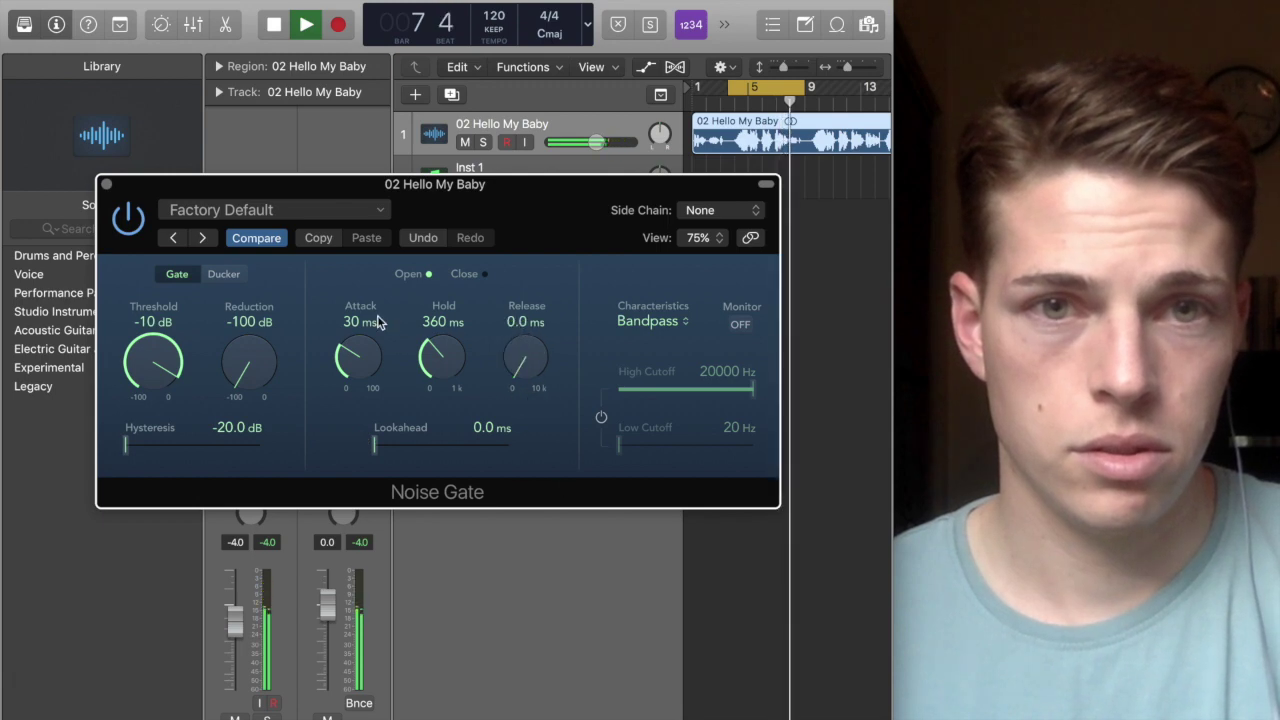
drag(447, 374, 452, 463)
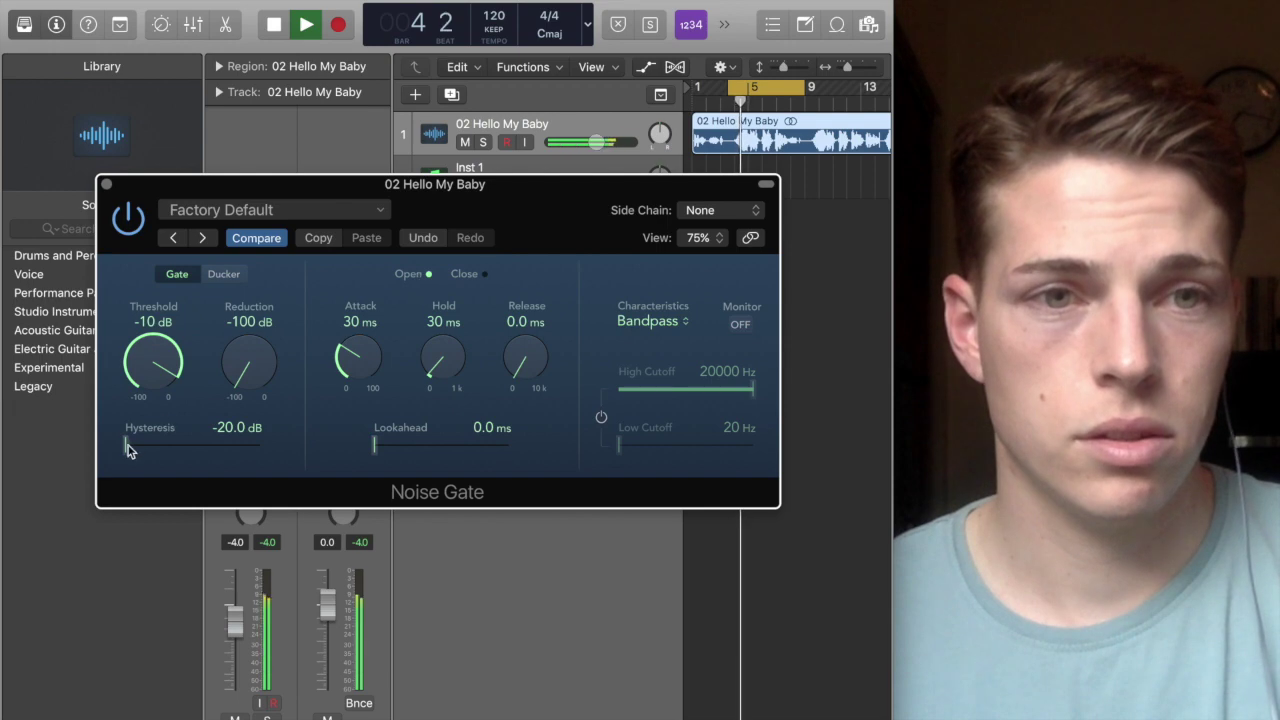
drag(125, 445, 204, 443)
key(space)
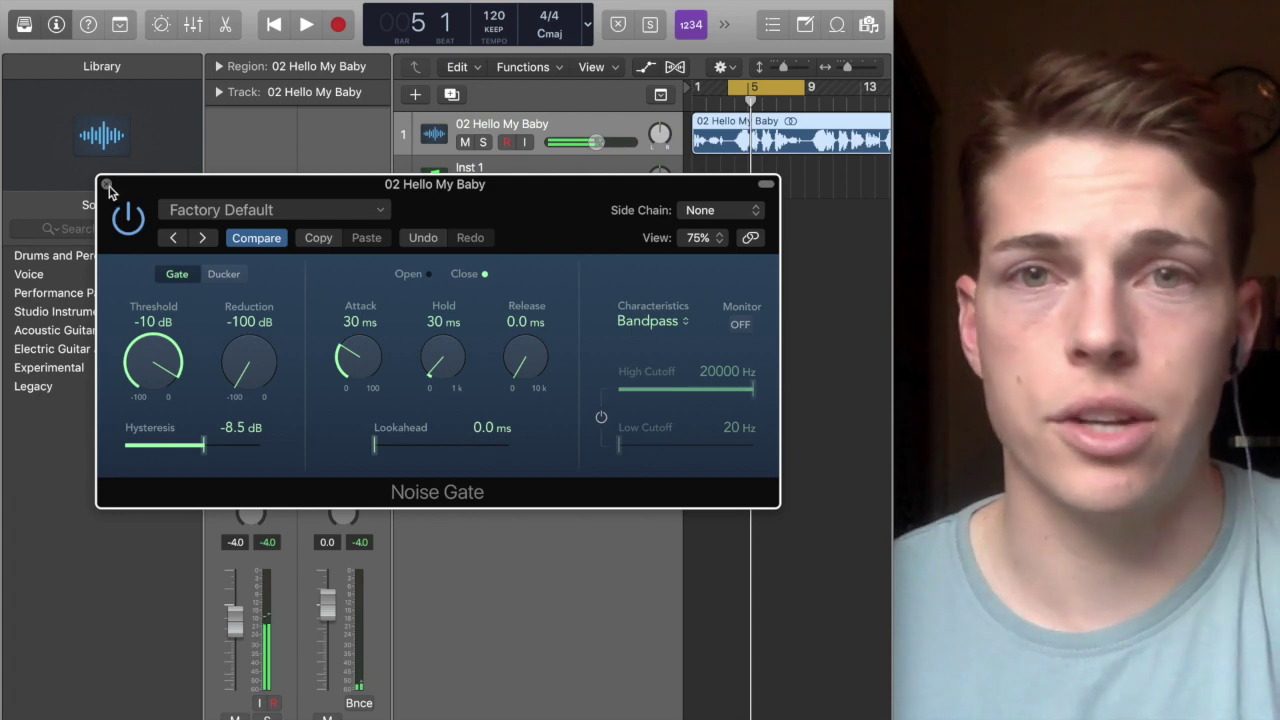
drag(140, 184, 189, 333)
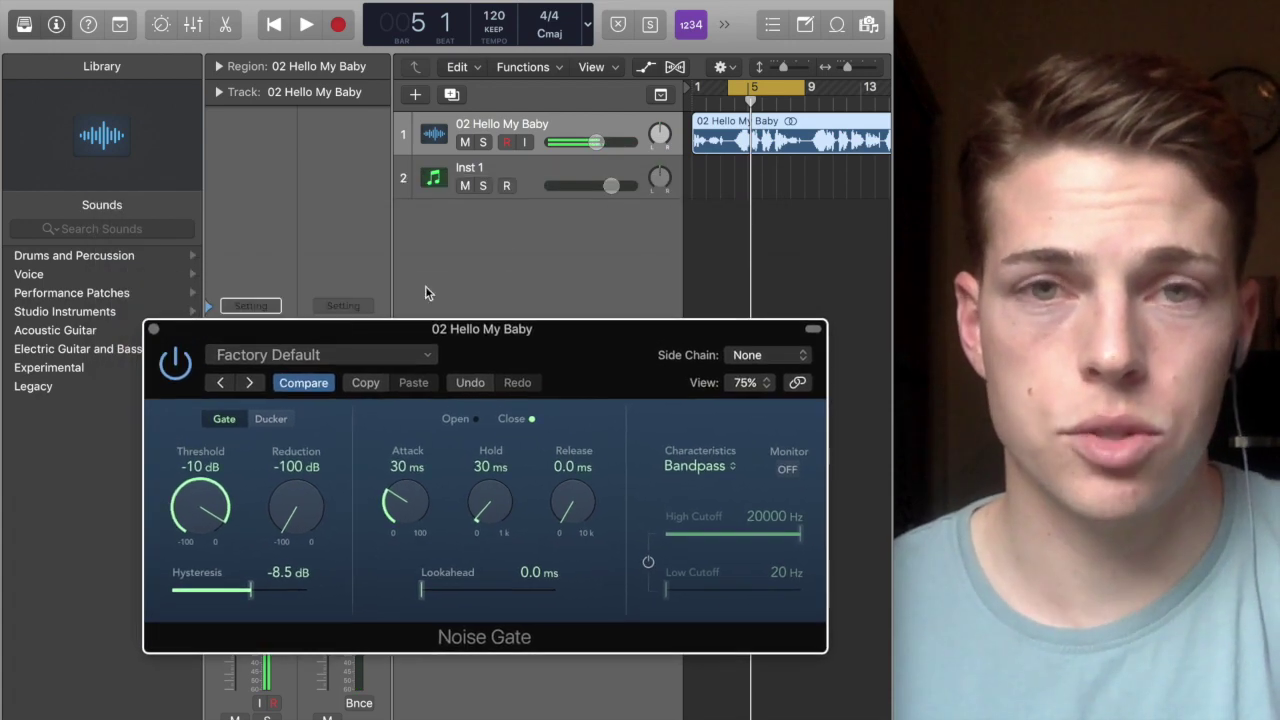
click(540, 162)
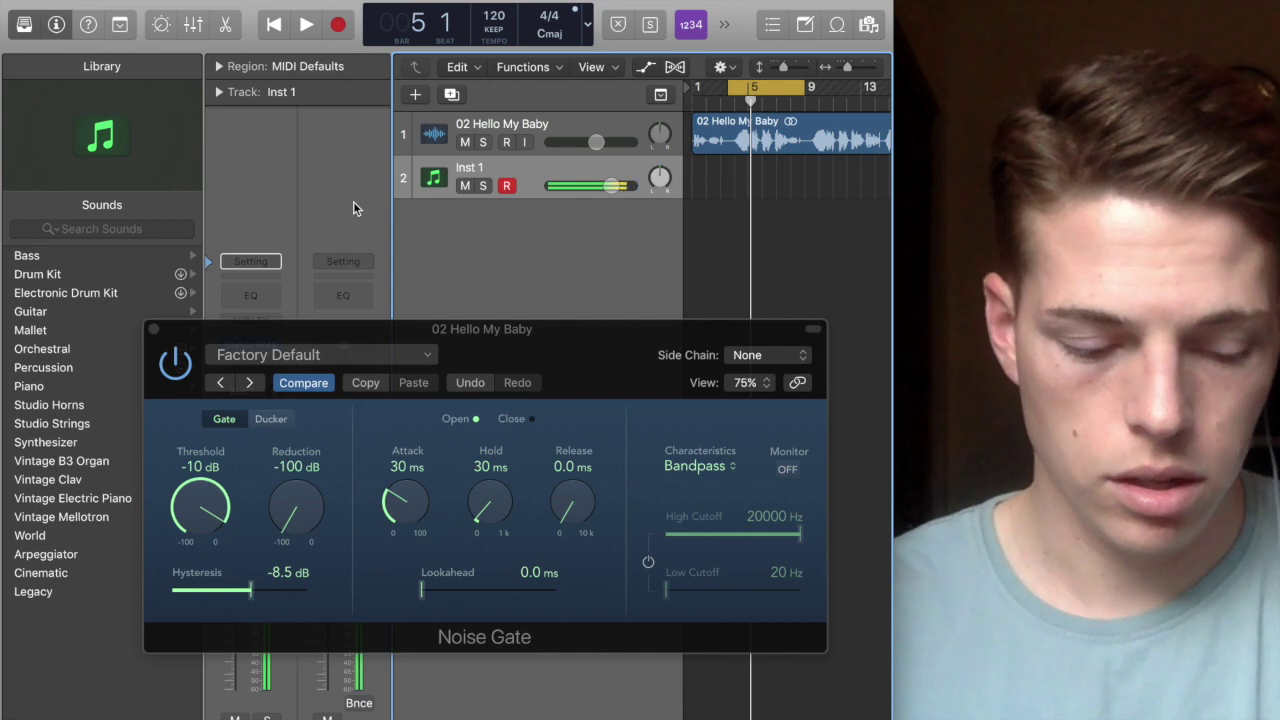
Close the gate window, send Inst 1 to Bus 10 at a raised level, and show the Mixer
drag(211, 335, 271, 412)
click(214, 398)
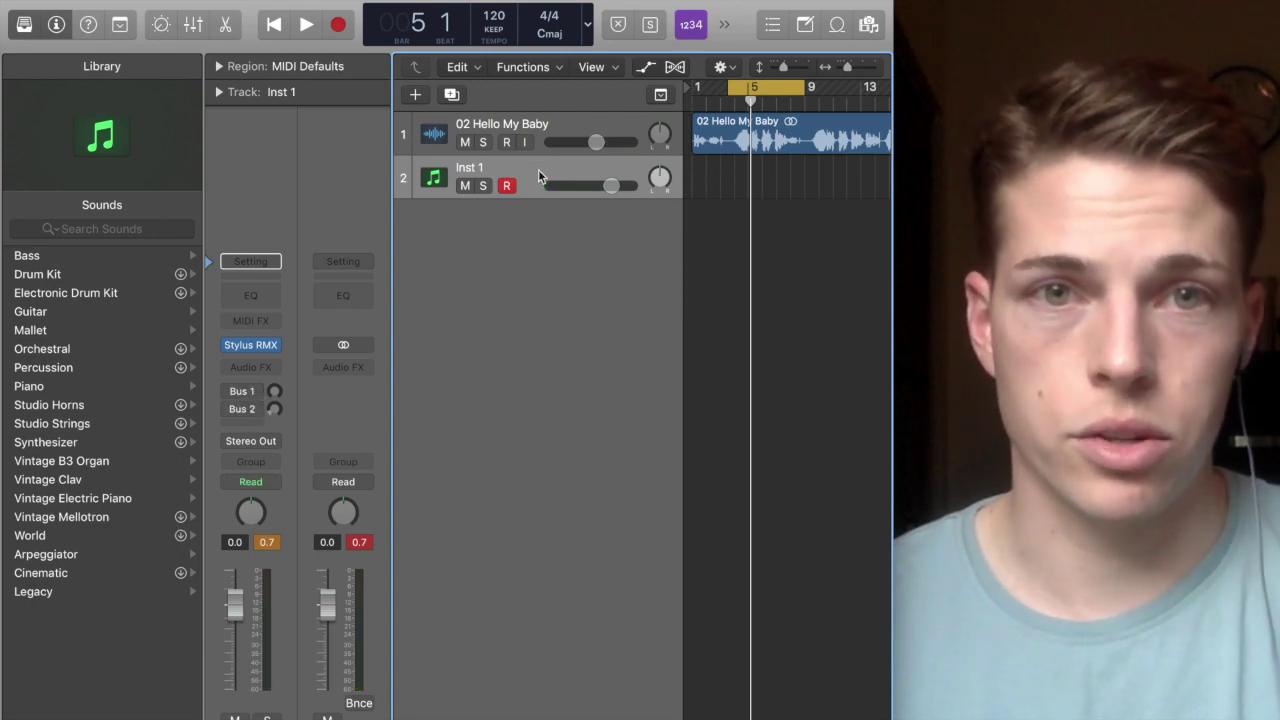
click(253, 395)
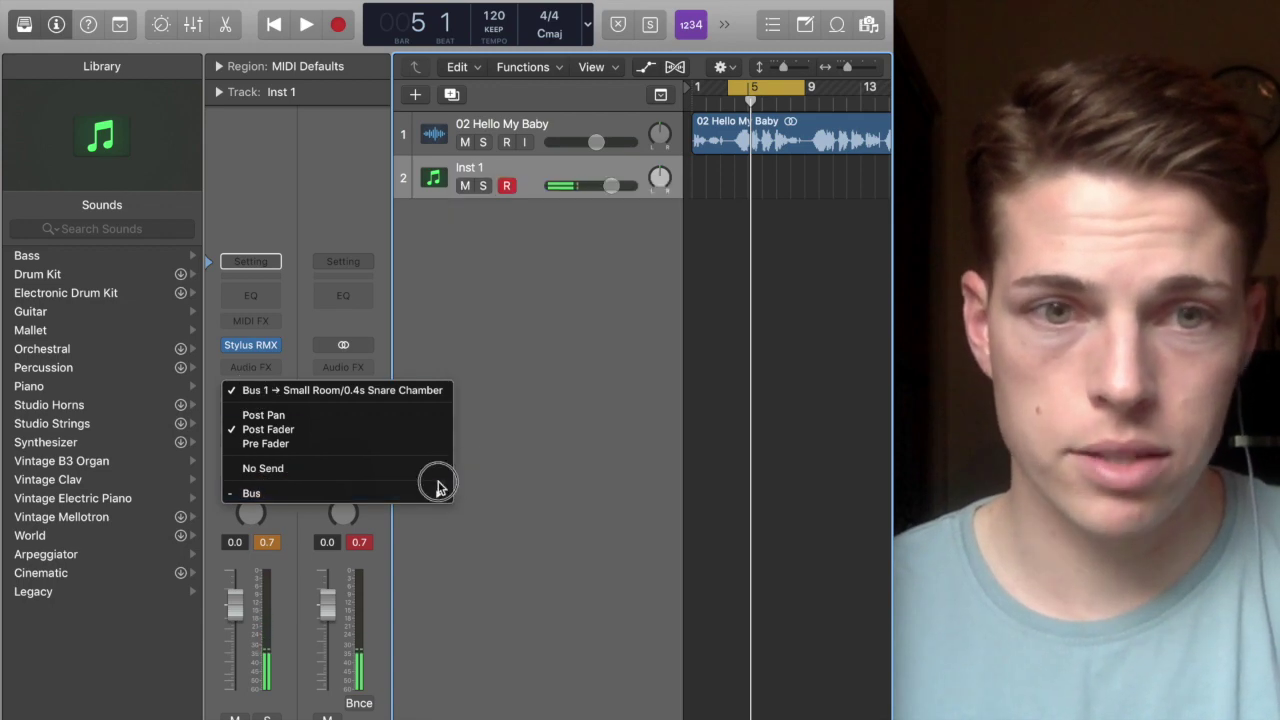
mouse_move(441, 492)
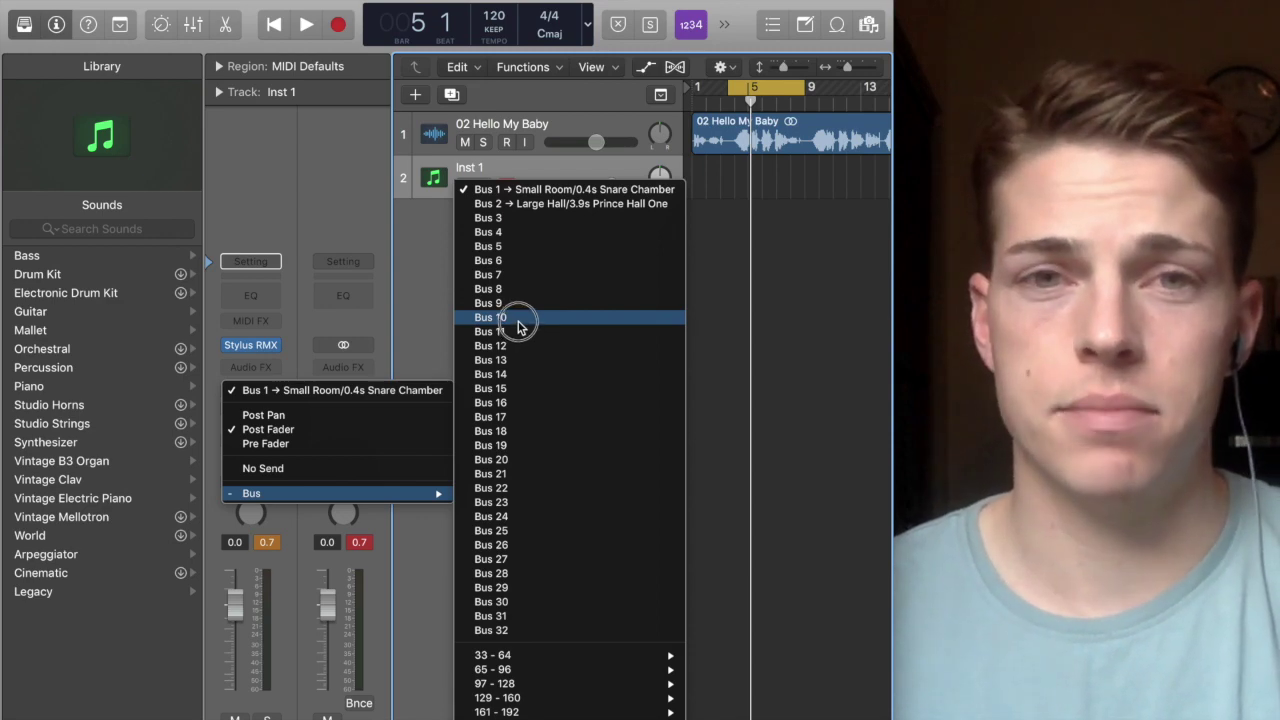
click(520, 318)
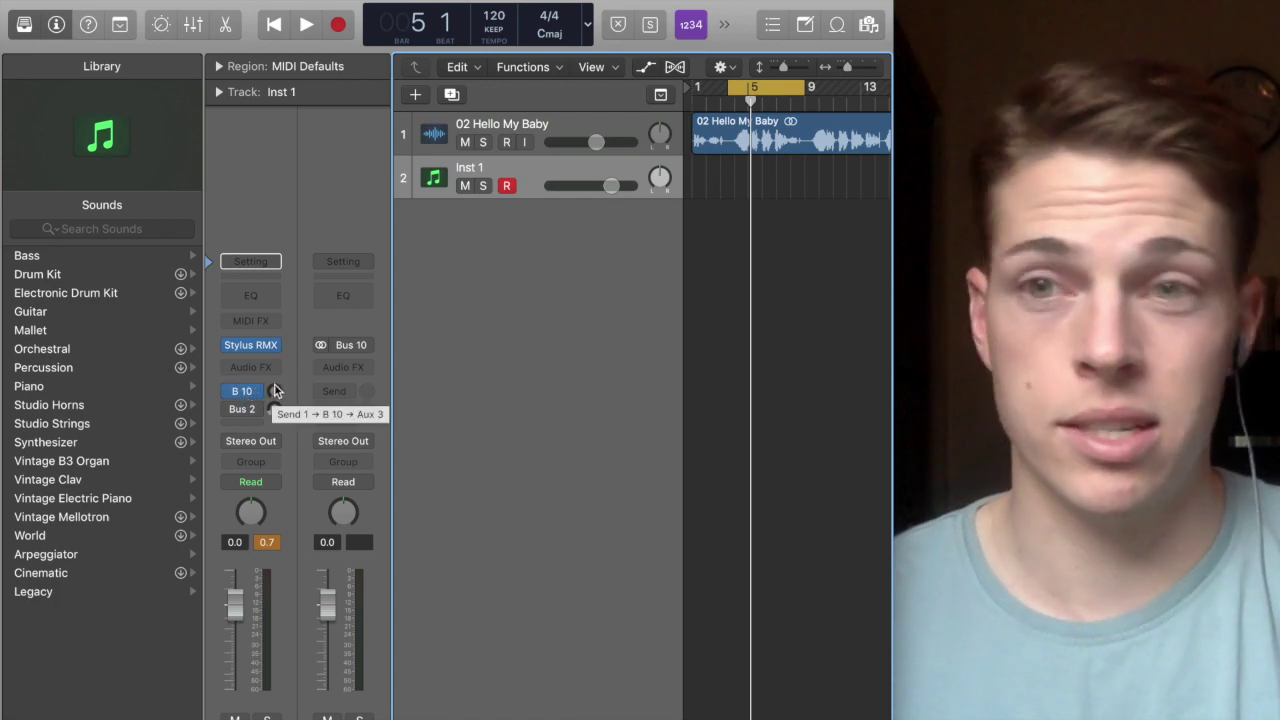
drag(274, 391, 340, 236)
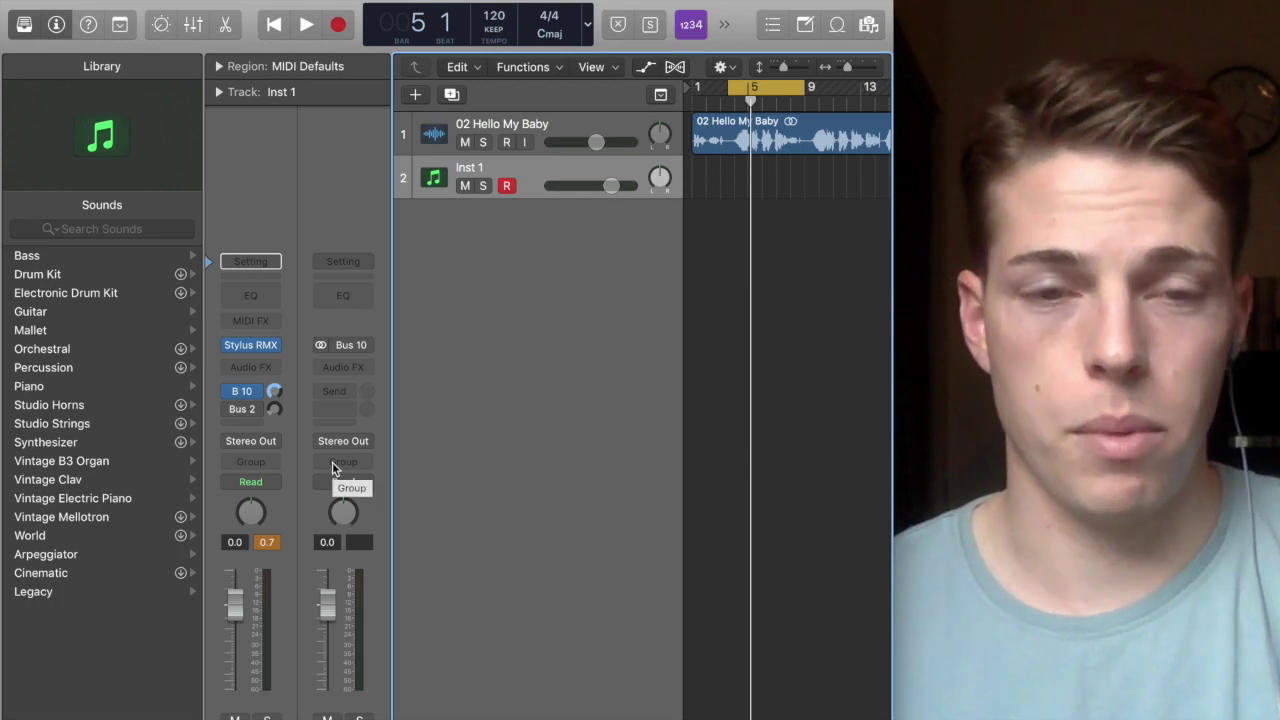
key(x)
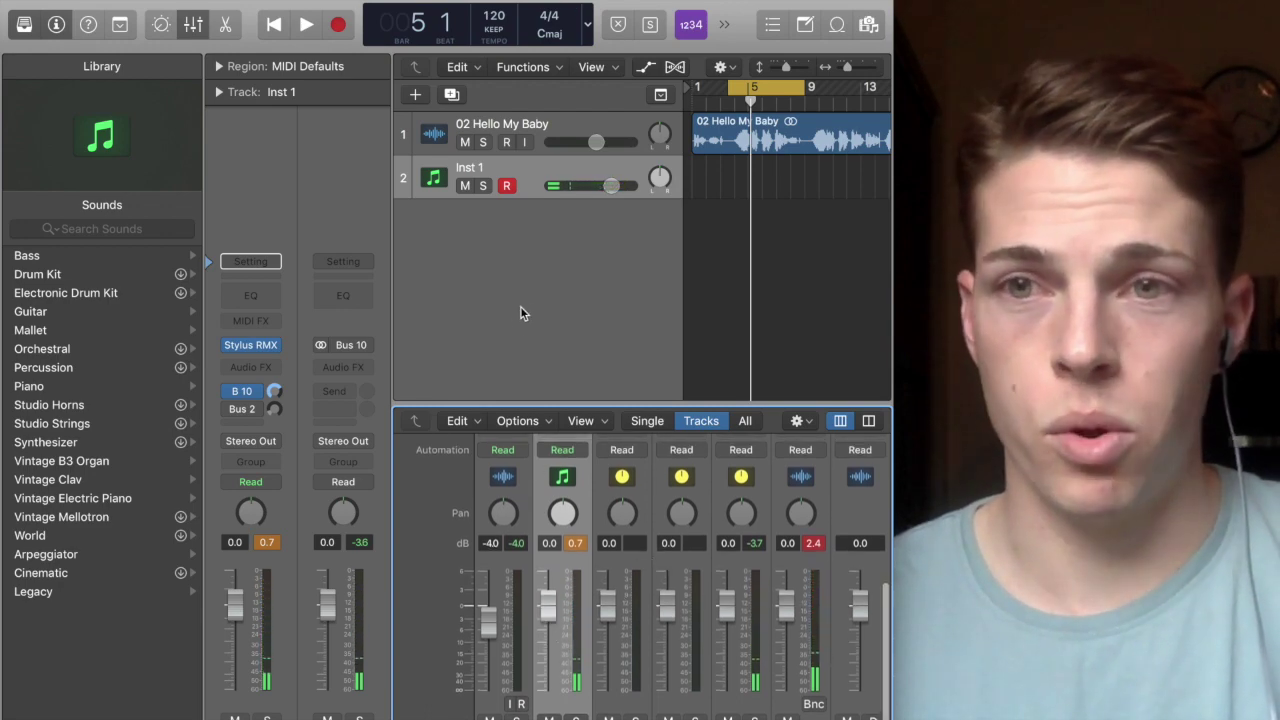
Toggle the Inst 1 Bus 10 send off and on, leaving it enabled
click(228, 391)
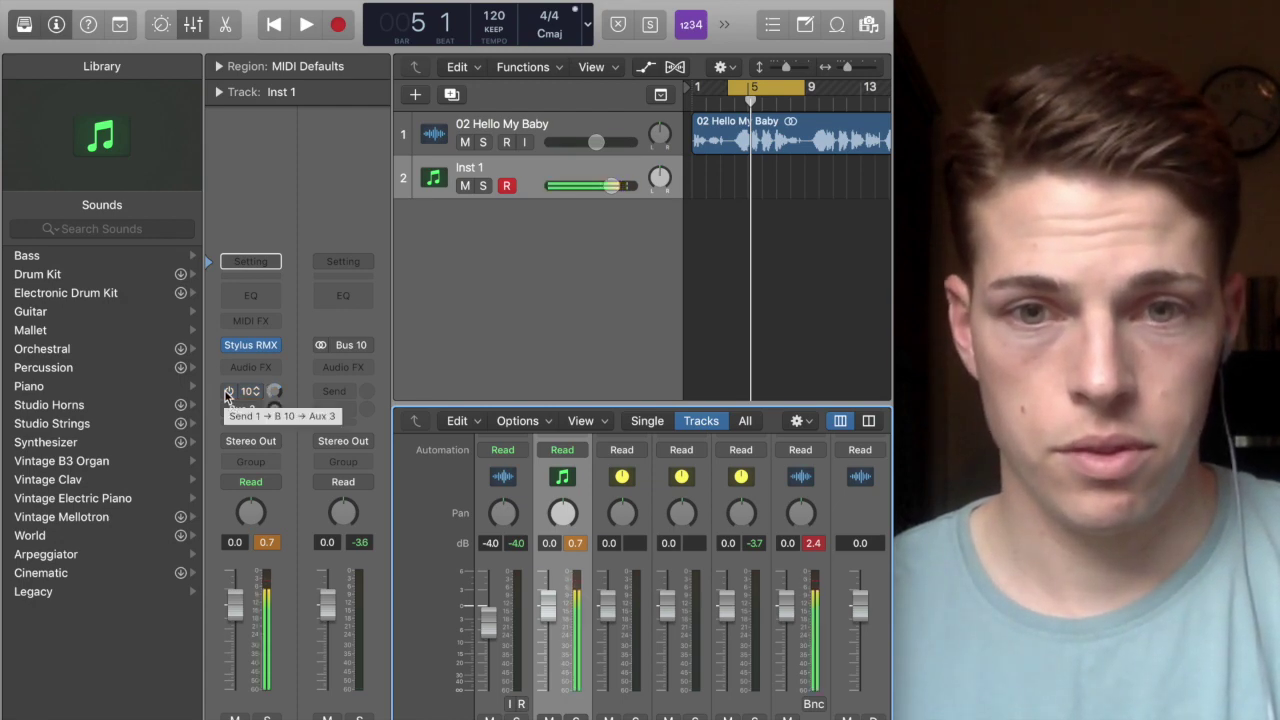
click(228, 391)
click(228, 391)
click(228, 391)
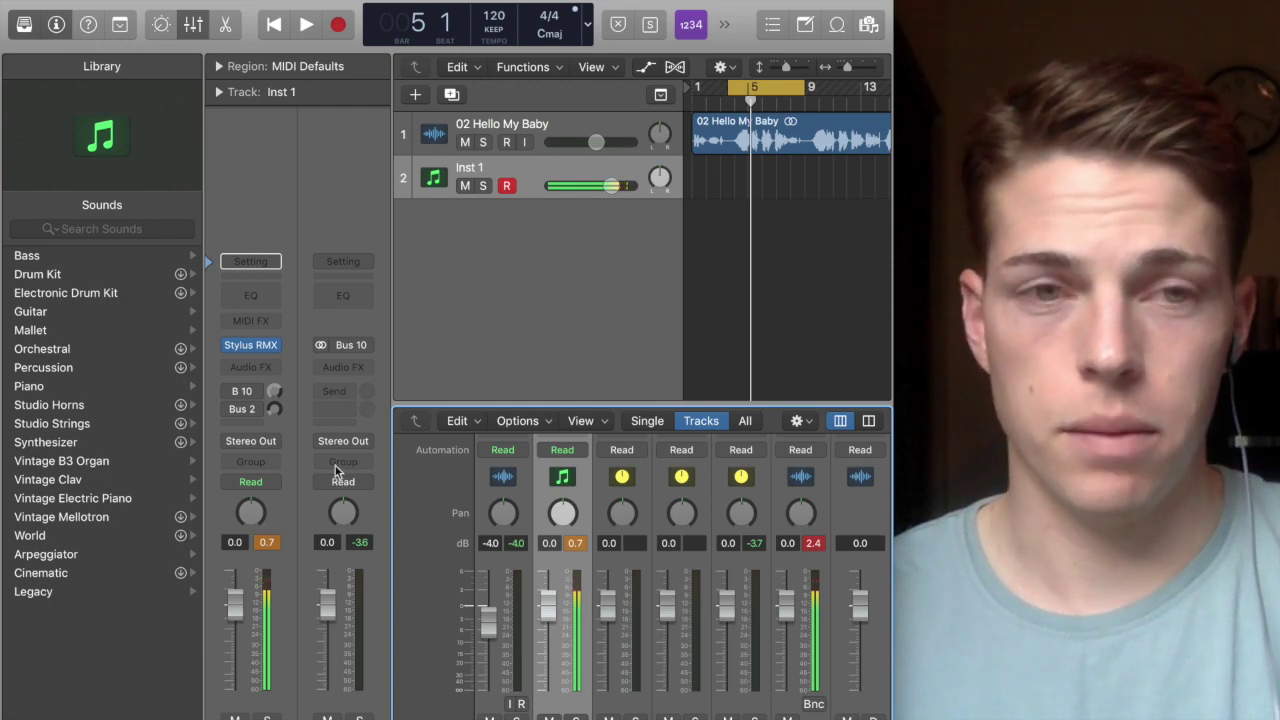
click(230, 392)
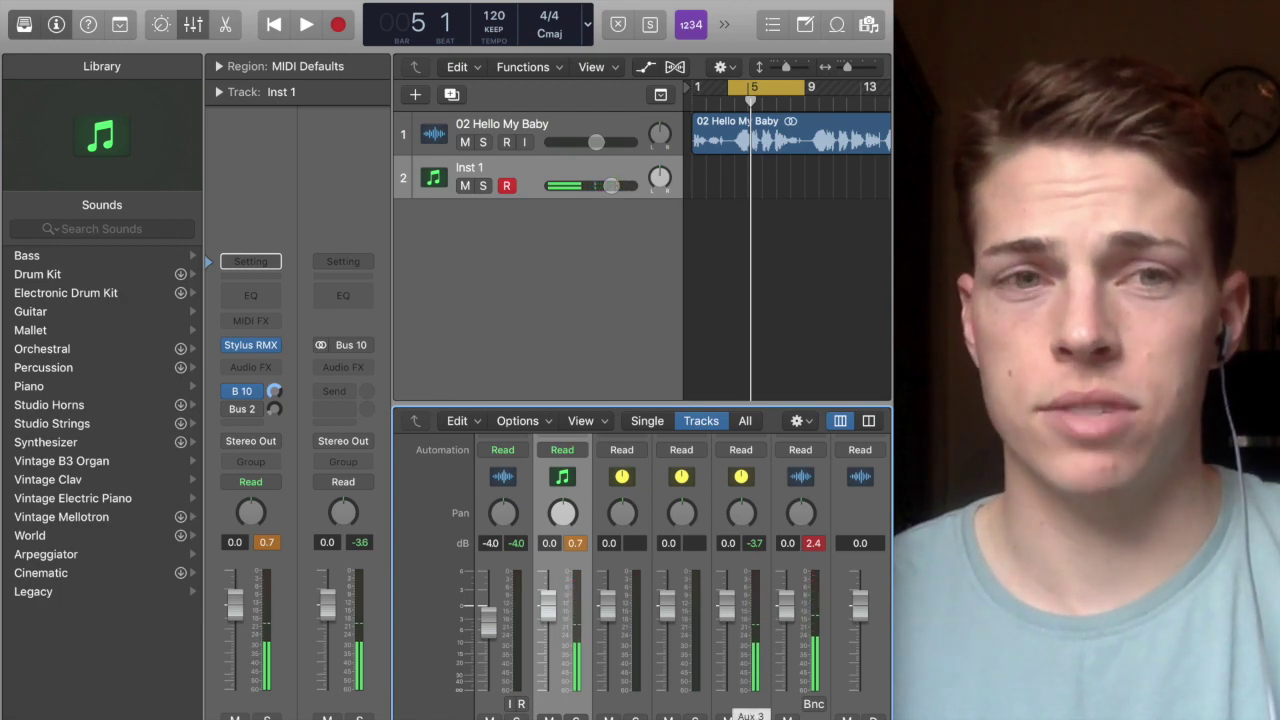
Delete the unneeded aux channel from the mixer
click(745, 714)
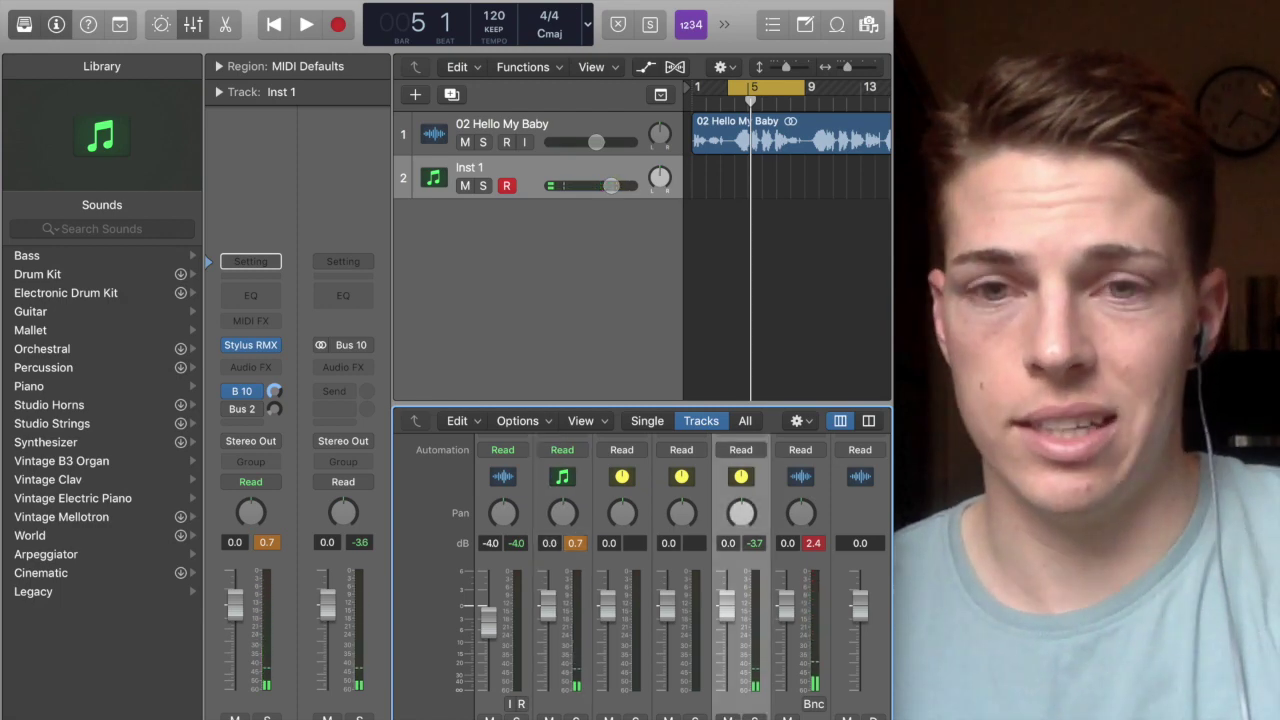
key(Delete)
click(633, 250)
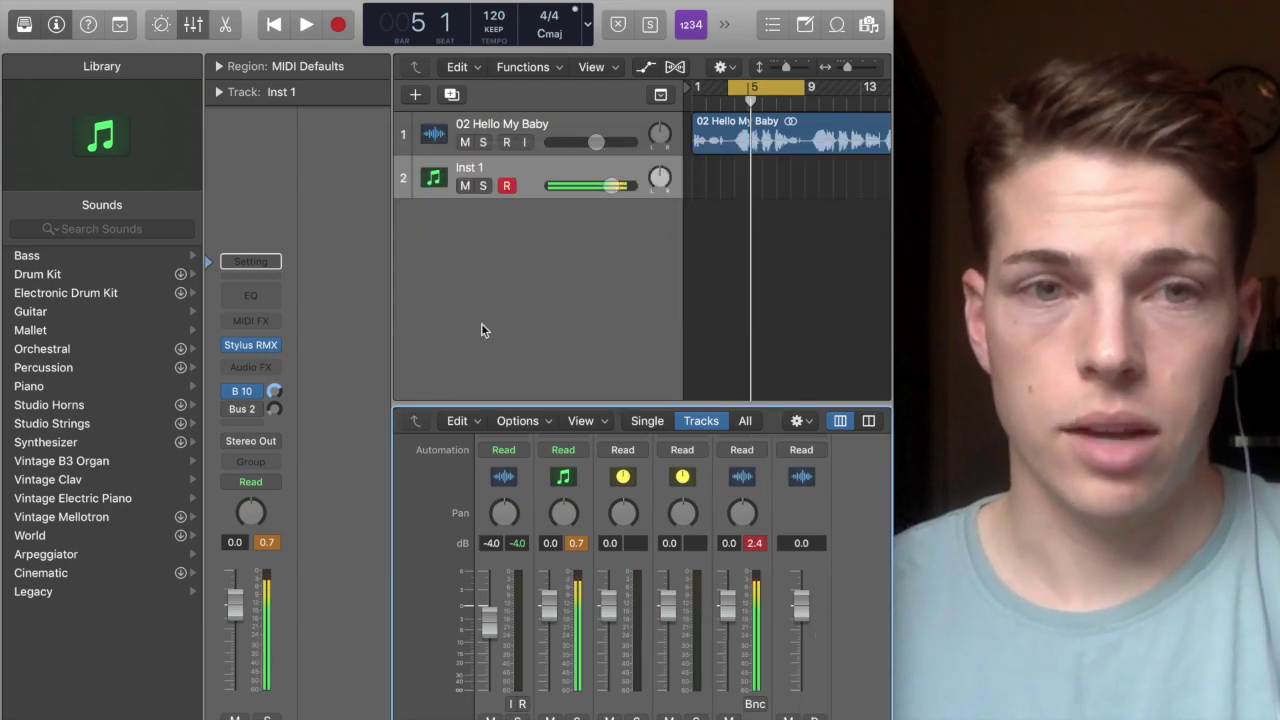
Scroll up to the Audio FX row and select the 02 Hello My Baby track
mouse_move(247, 397)
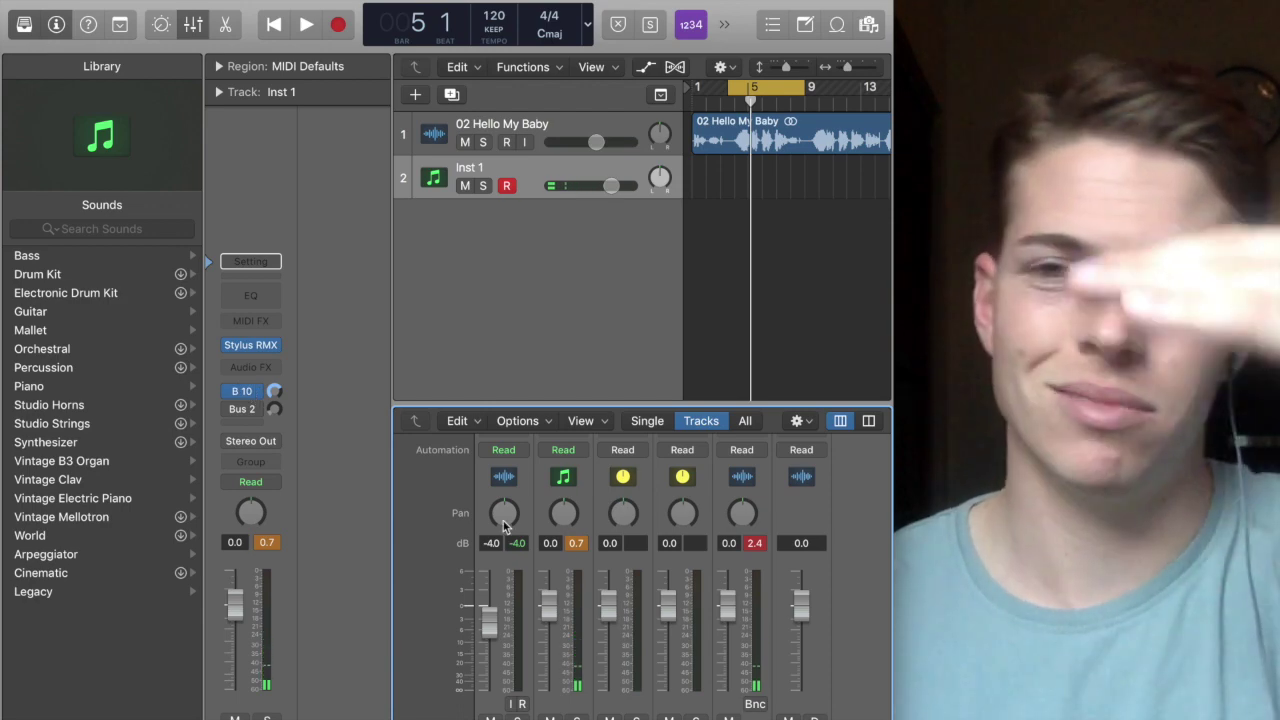
mouse_move(231, 343)
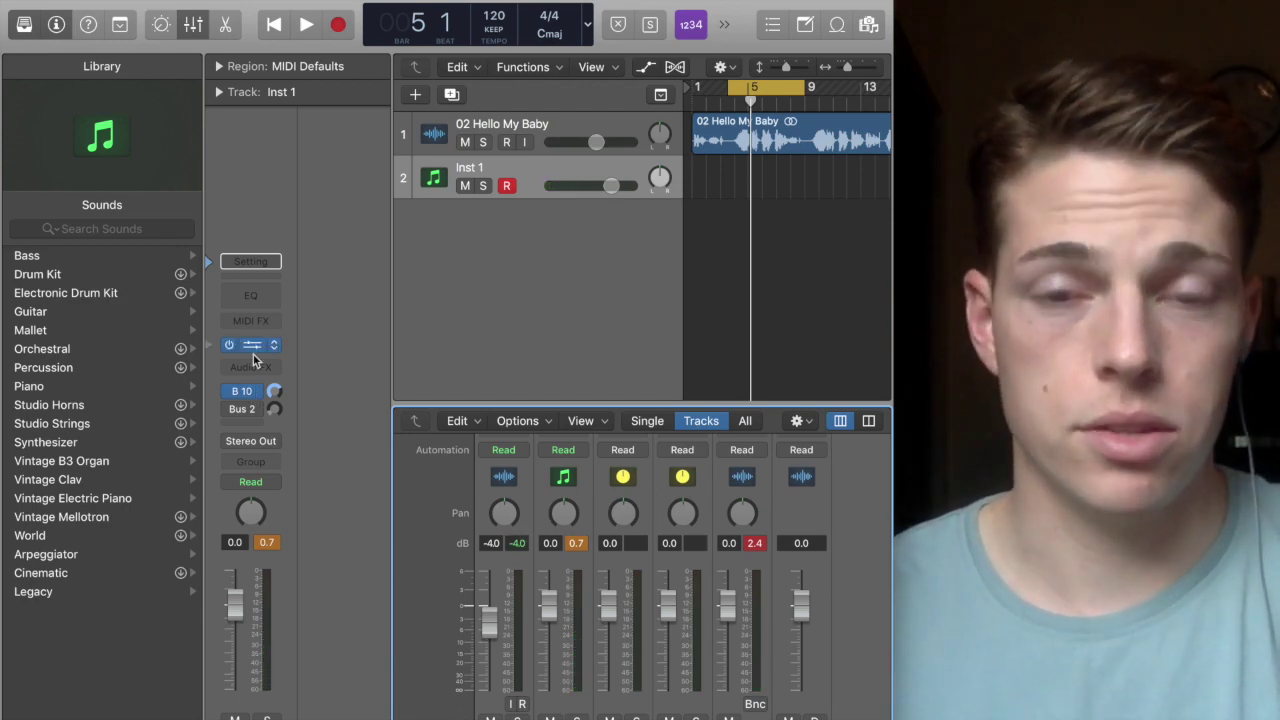
scroll(537, 520, up, 5)
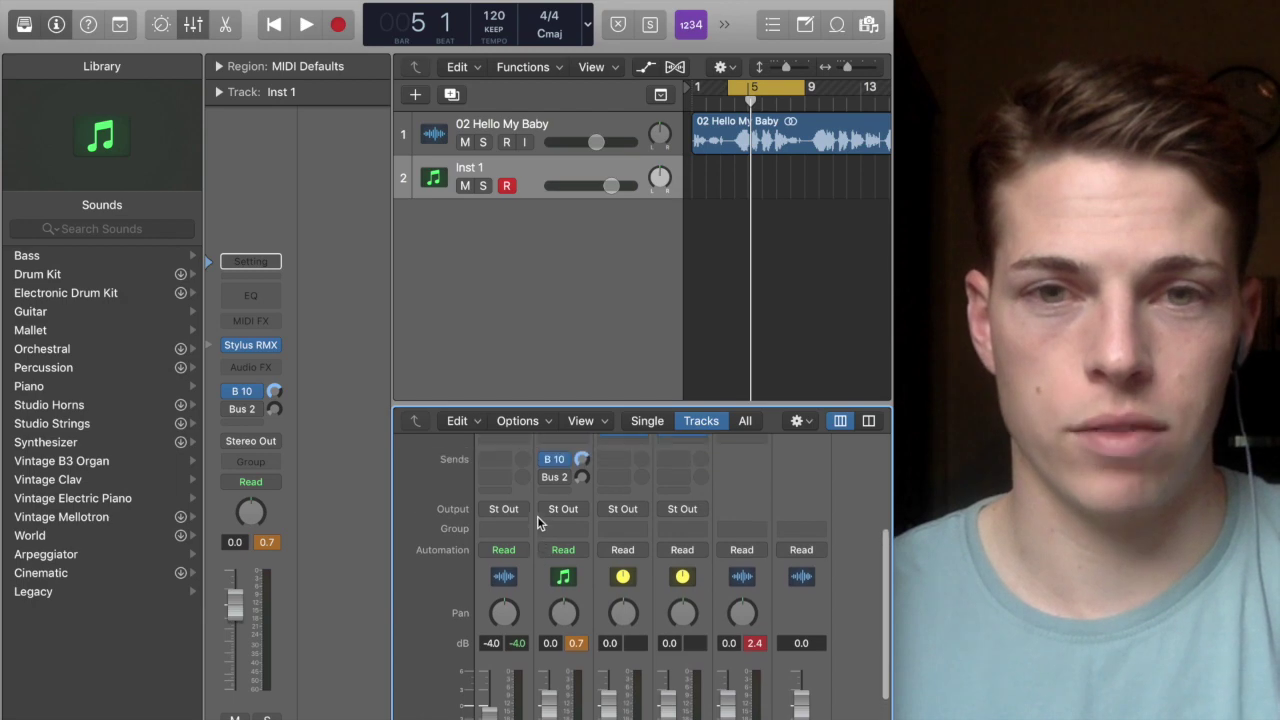
mouse_move(268, 350)
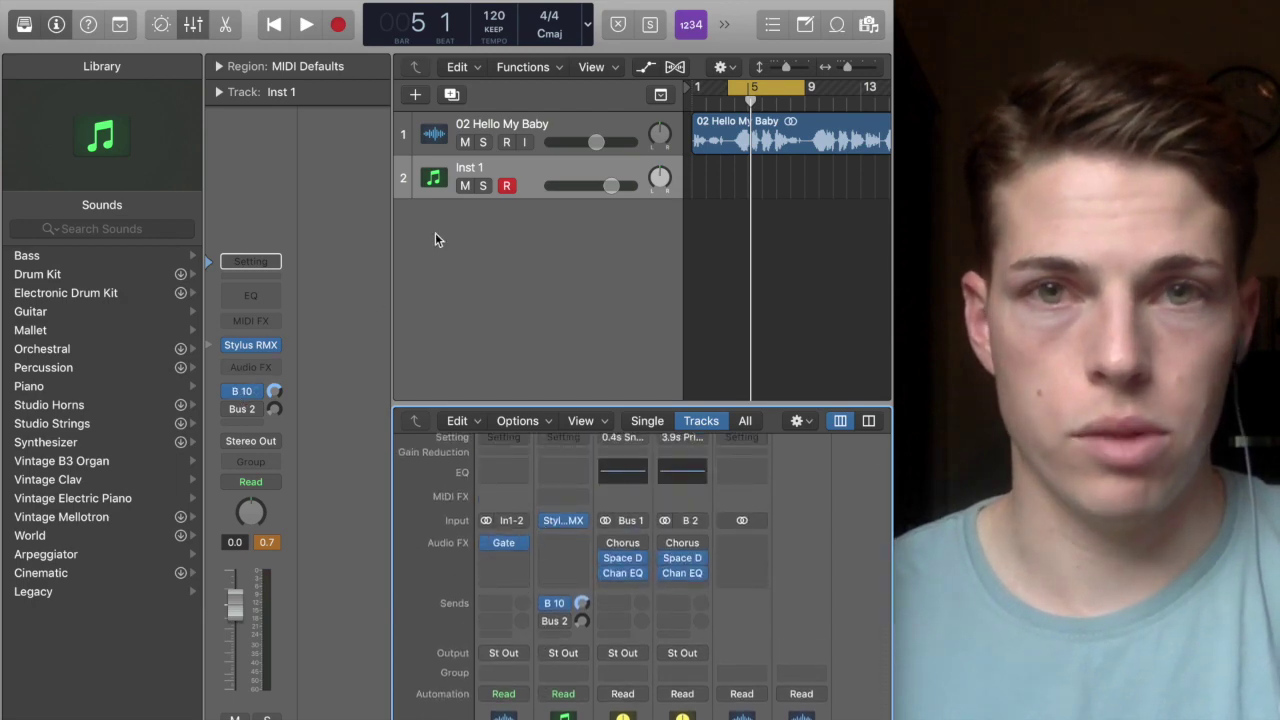
click(536, 124)
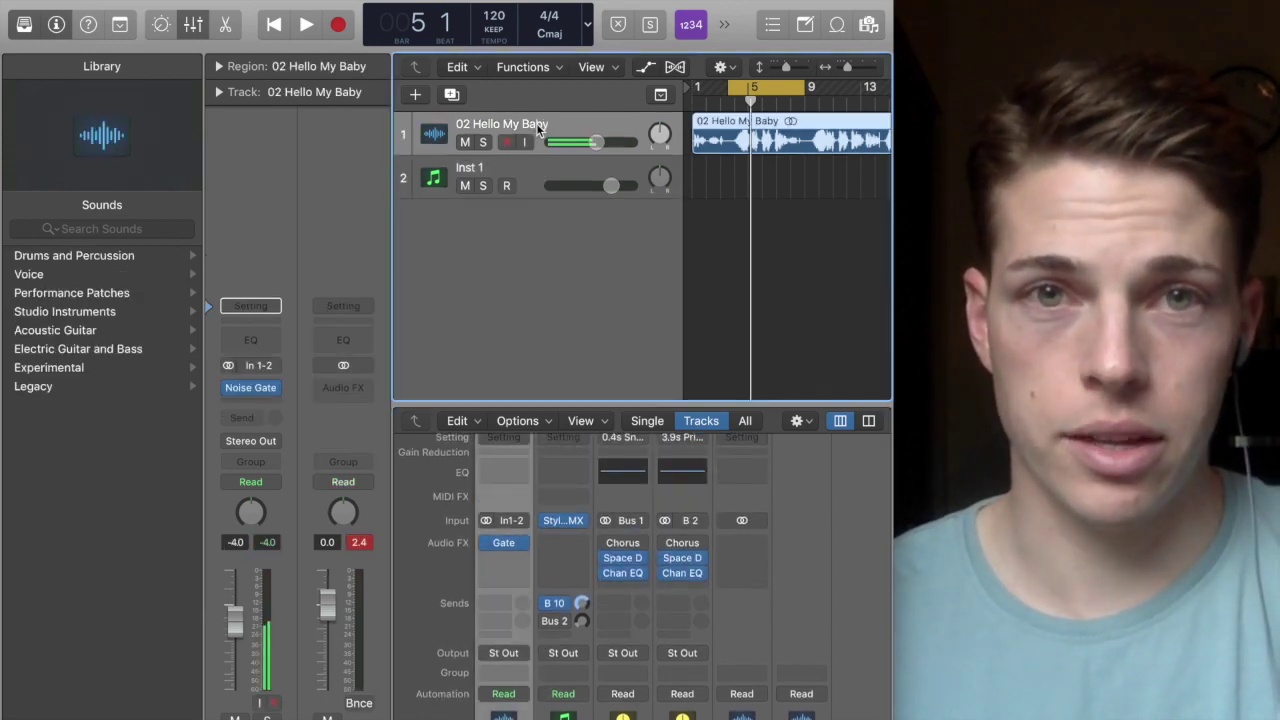
Set the vocal Noise Gate's Side Chain input to Bus 10, then select Inst 1
click(251, 387)
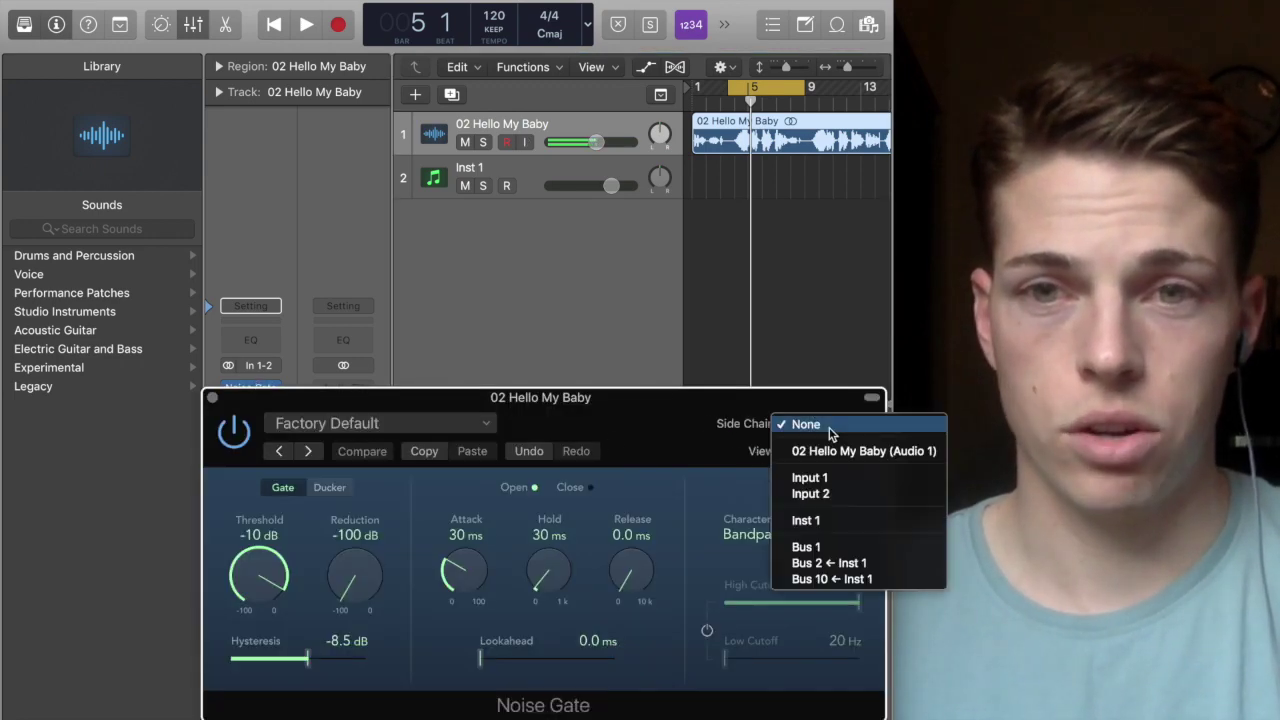
click(821, 582)
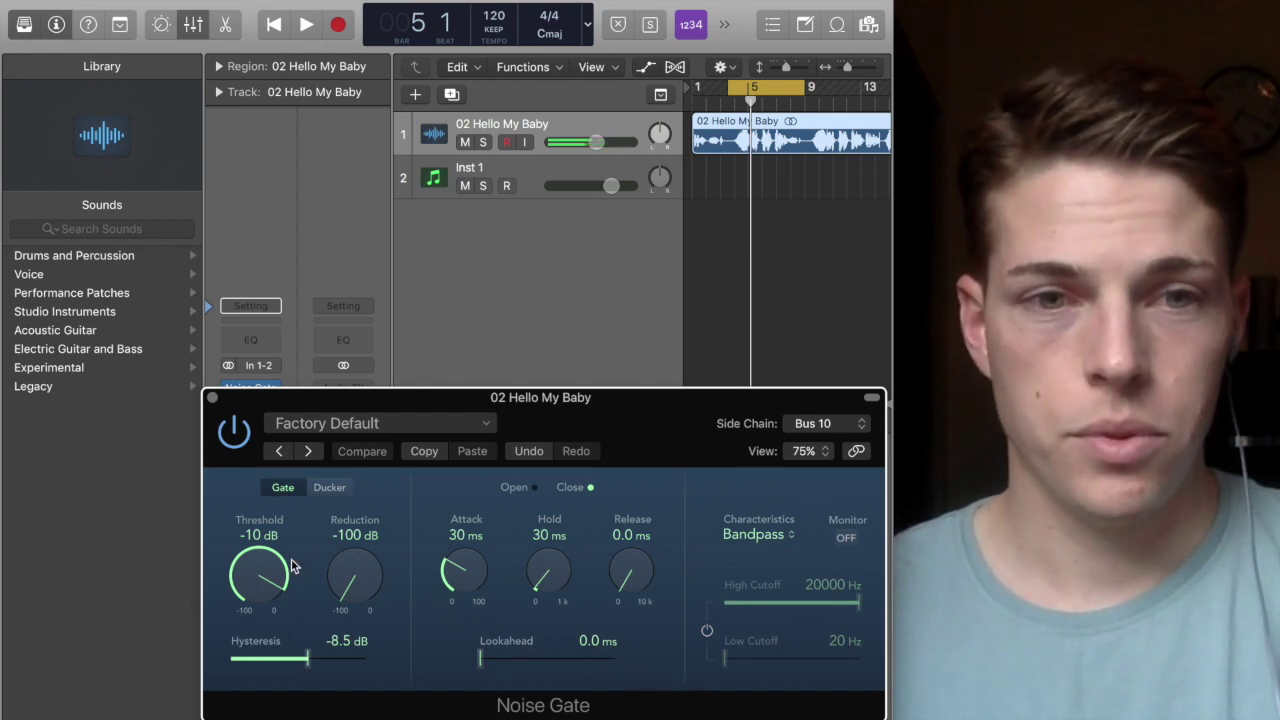
click(517, 174)
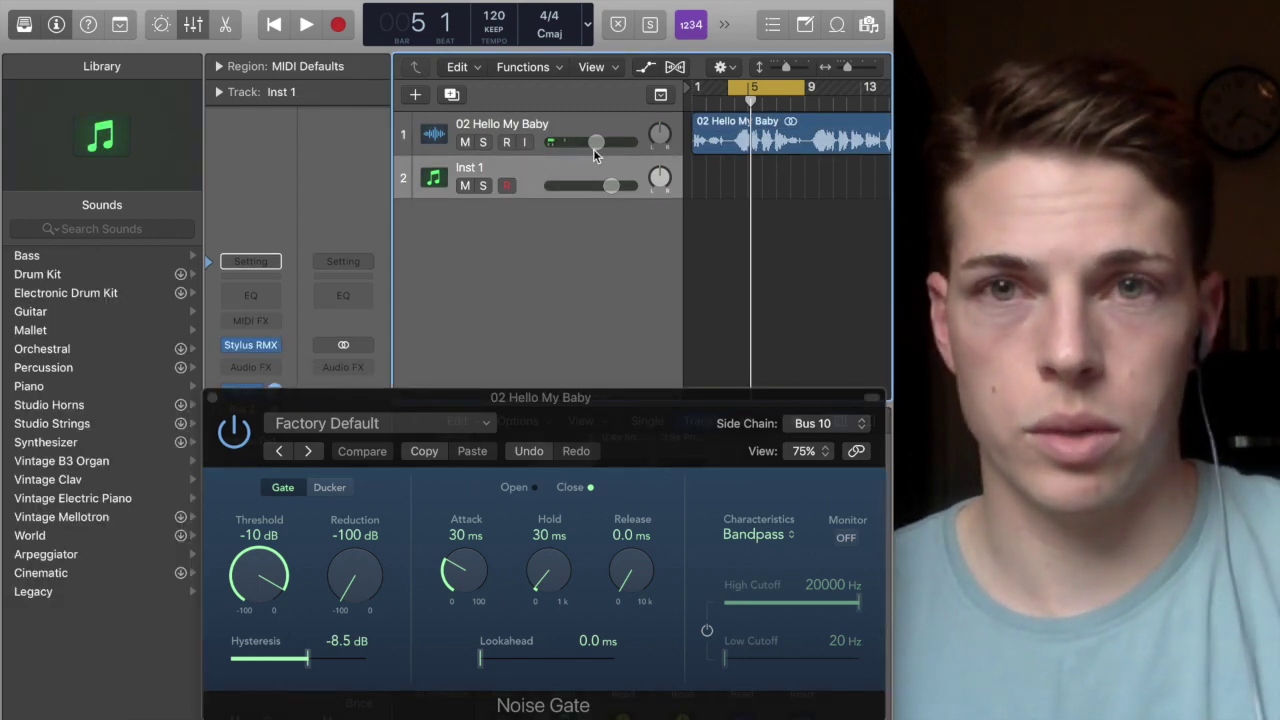
Record a short kick MIDI region on Inst 1 around bars 3–5
key(r)
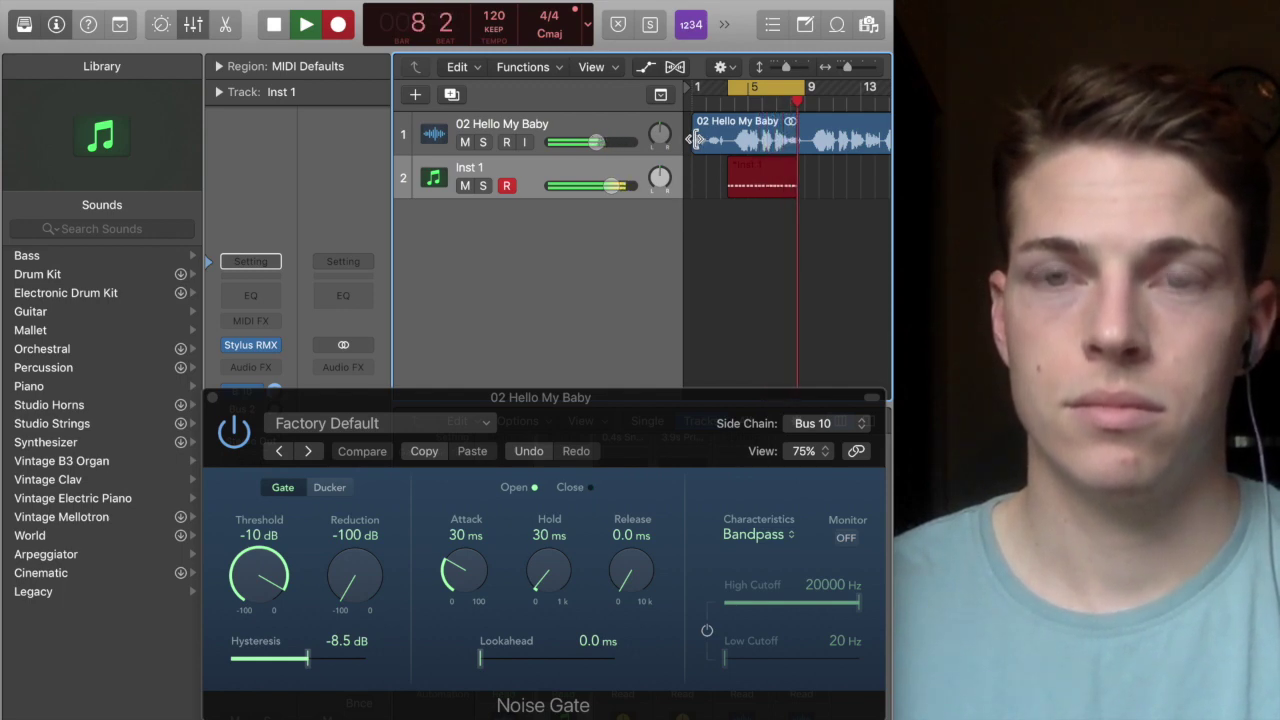
key(space)
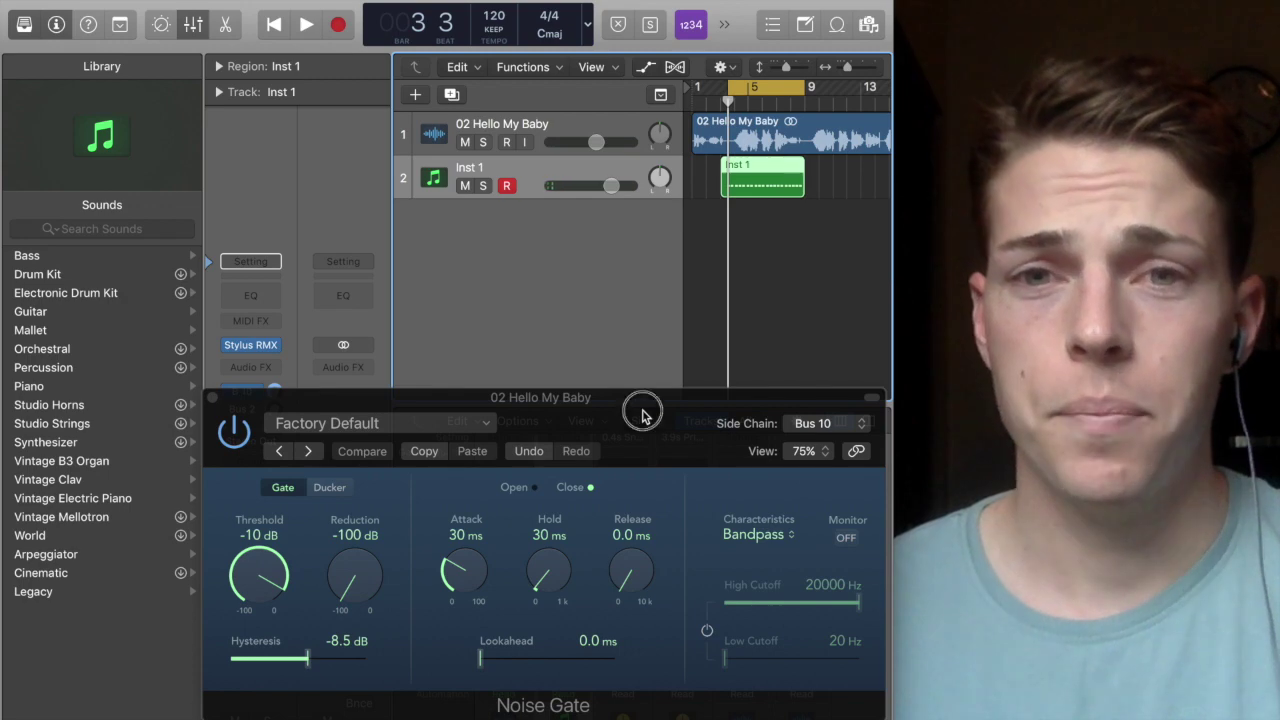
drag(645, 416, 633, 390)
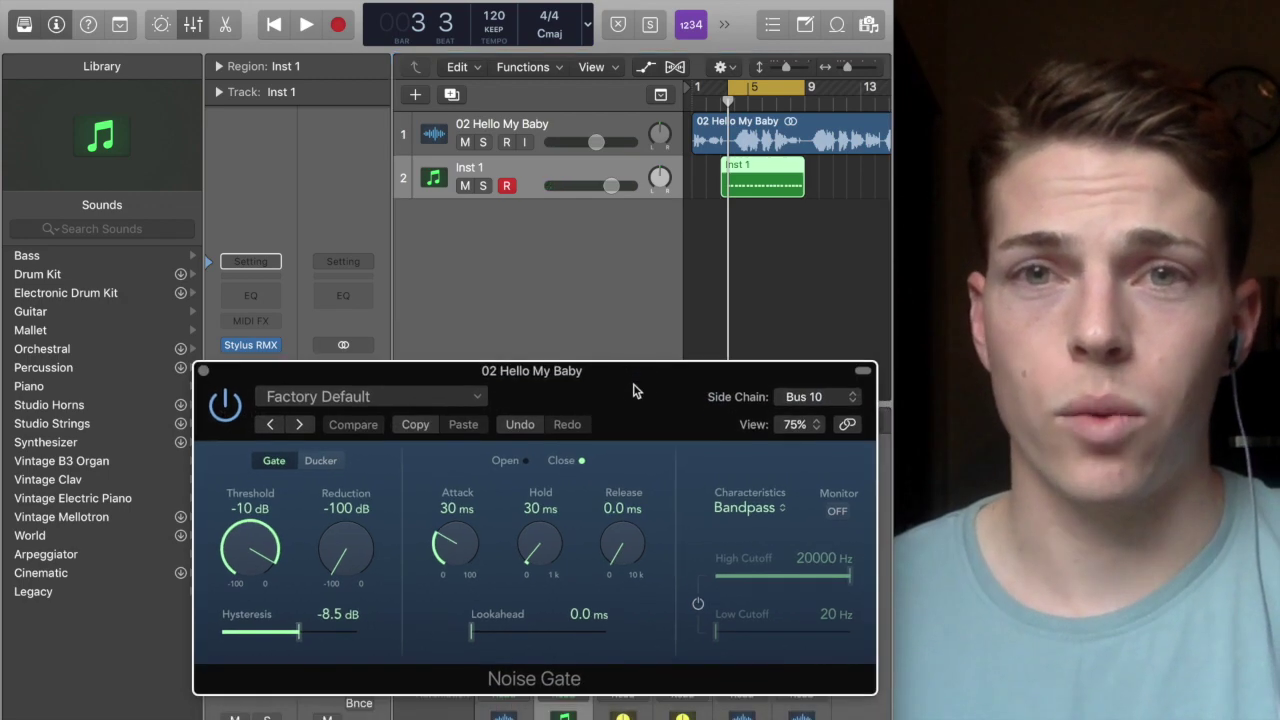
click(593, 121)
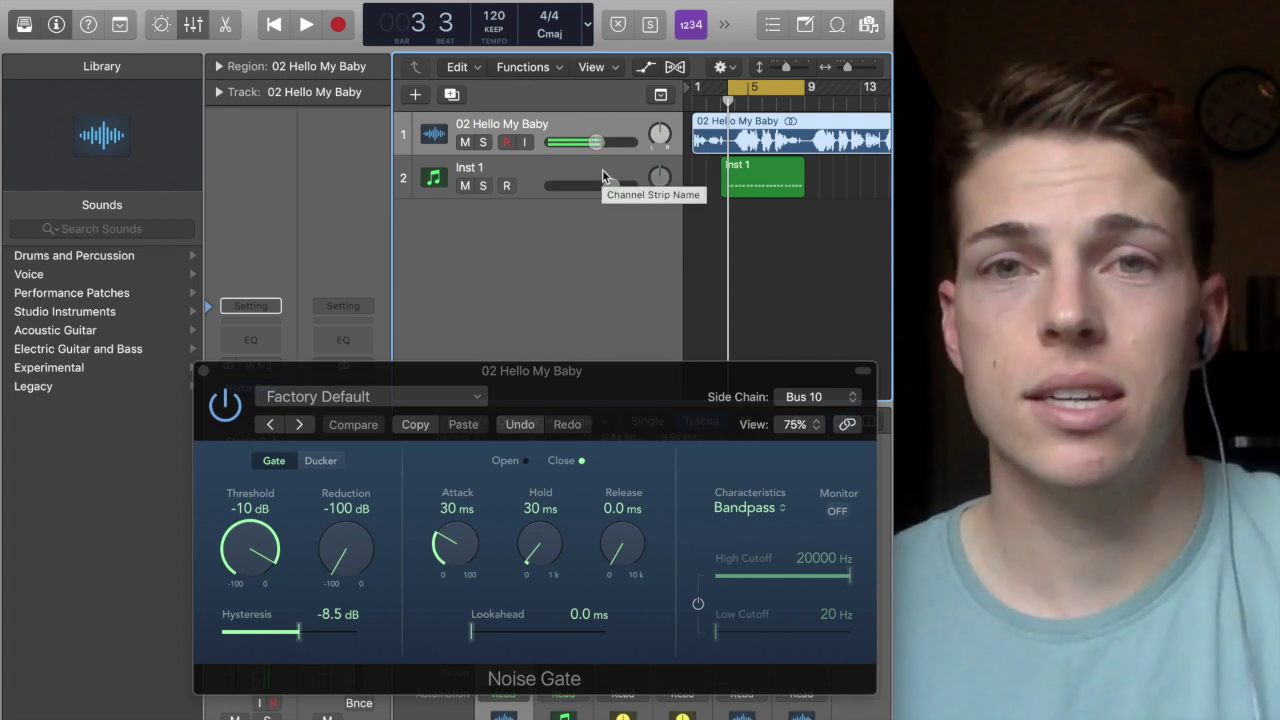
click(602, 170)
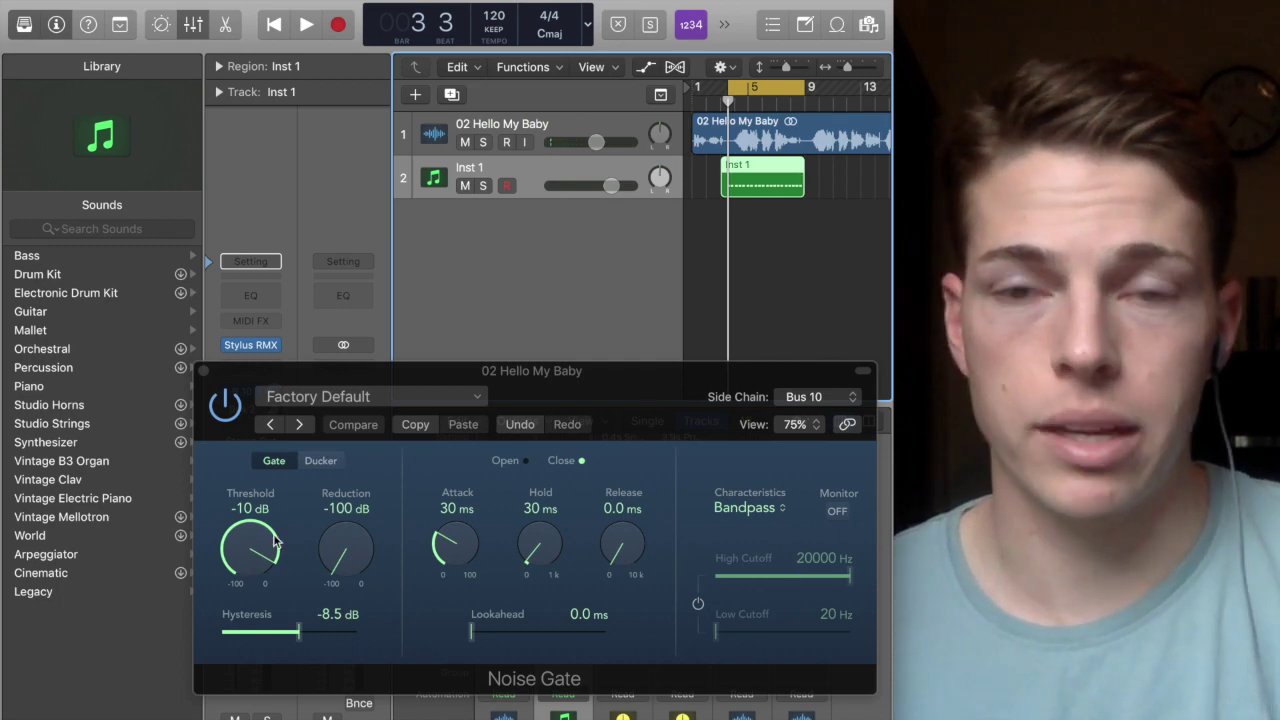
click(238, 578)
drag(245, 563, 247, 562)
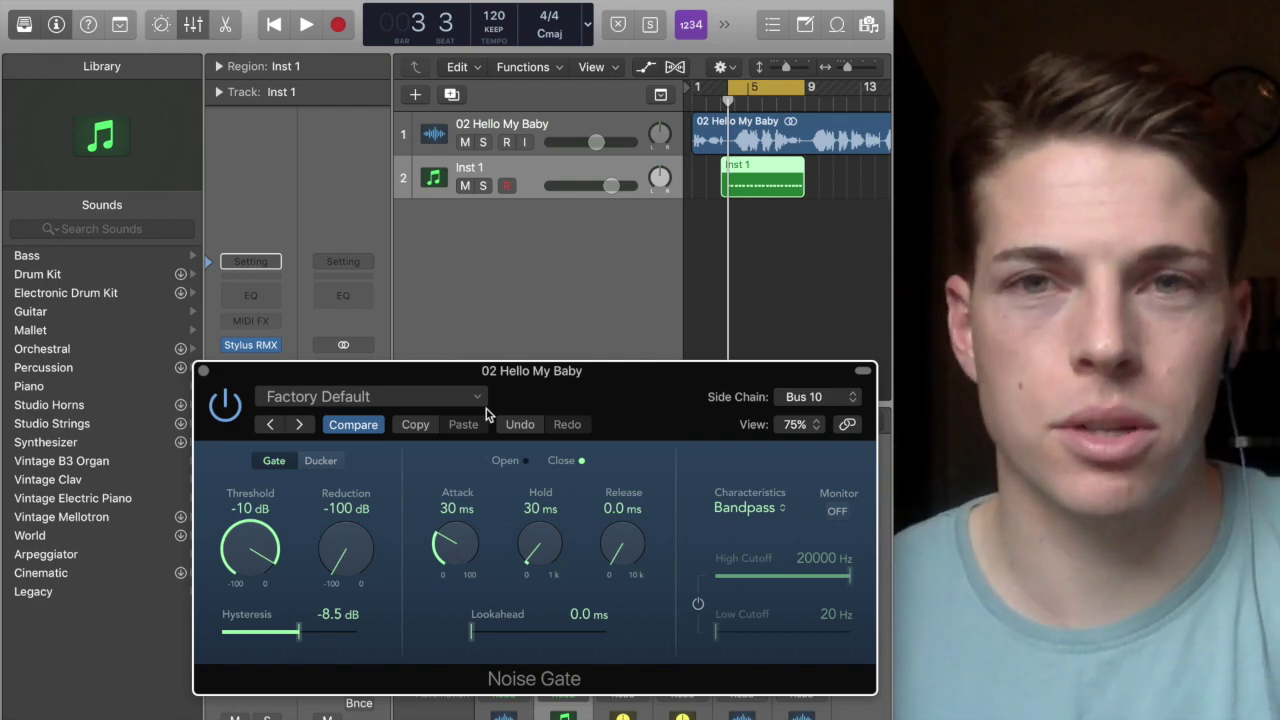
With playback running, shorten the gate attack and bring the reduction up to -31 dB
click(540, 374)
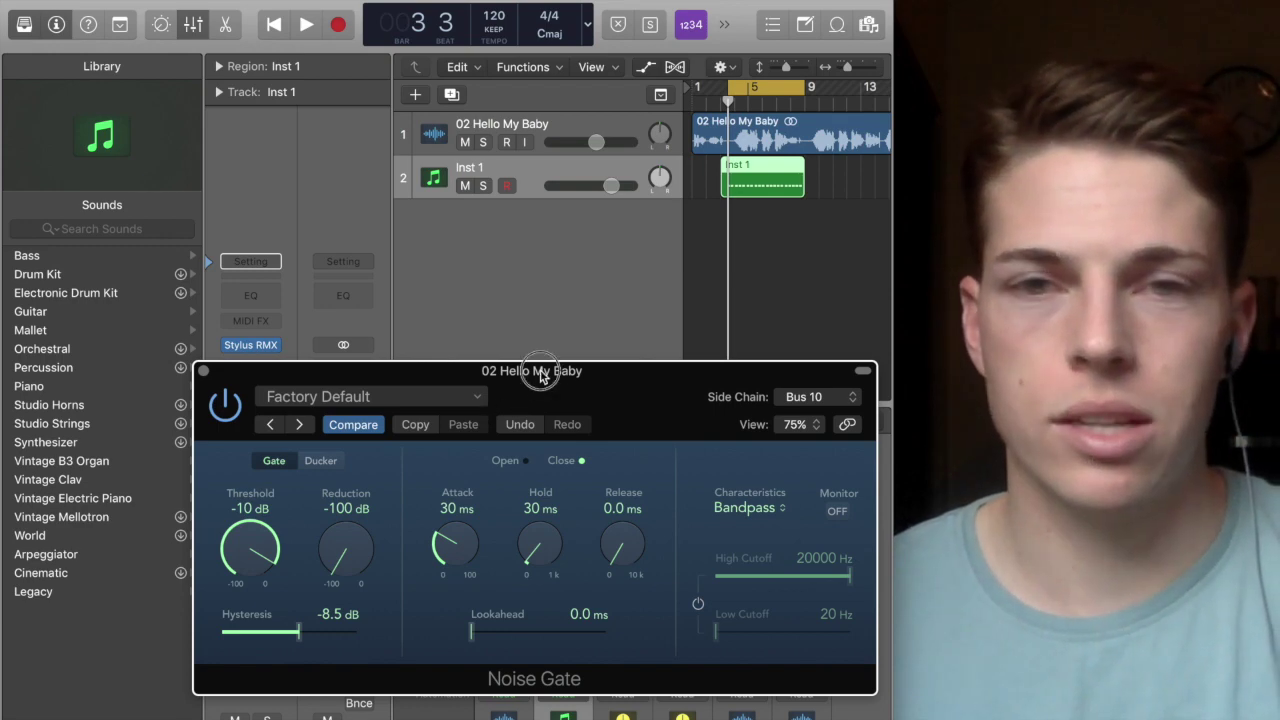
drag(540, 374, 458, 334)
key(space)
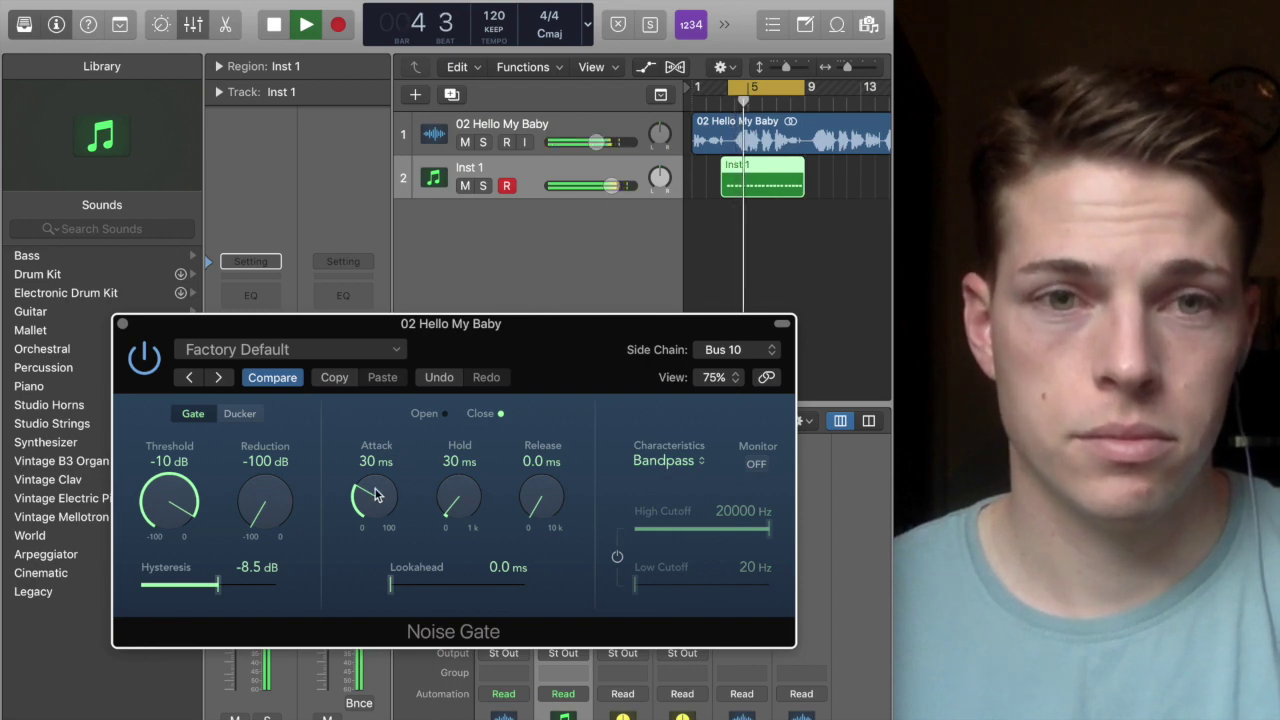
drag(375, 495, 372, 492)
drag(250, 505, 260, 460)
click(260, 378)
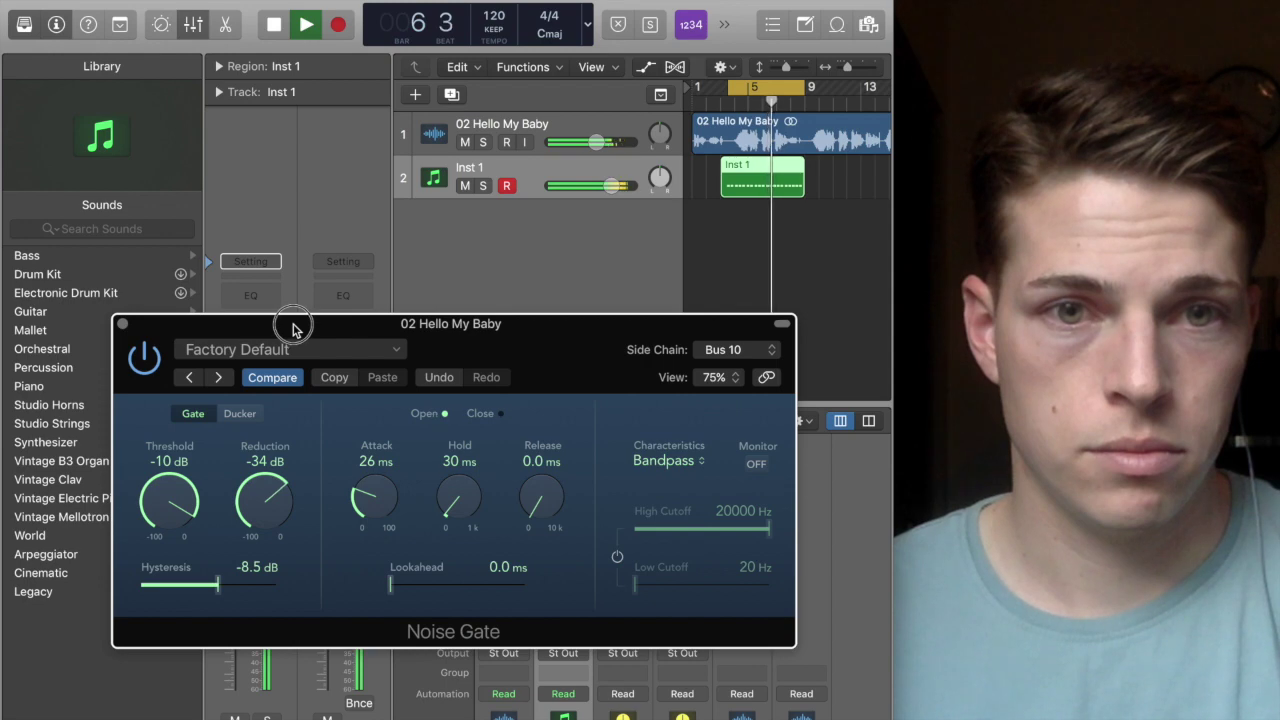
drag(271, 490, 267, 503)
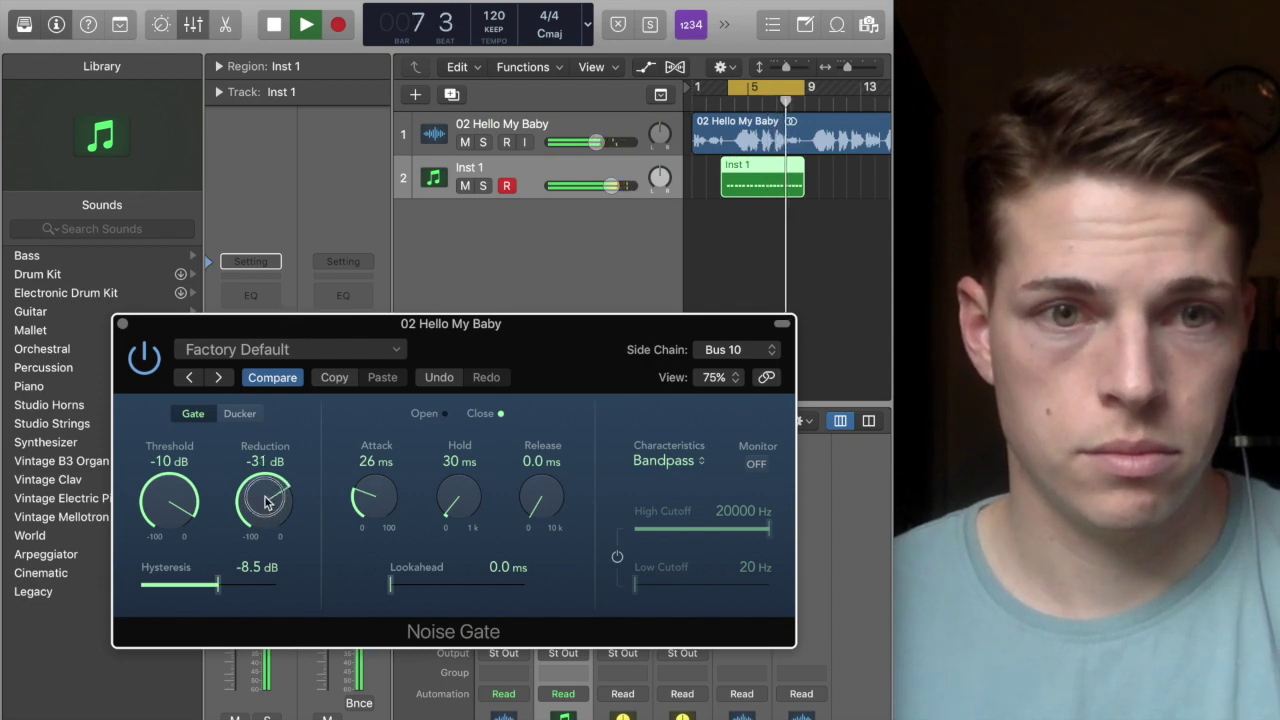
Raise the gate release to 46.3 ms and audition longer hold times
click(540, 505)
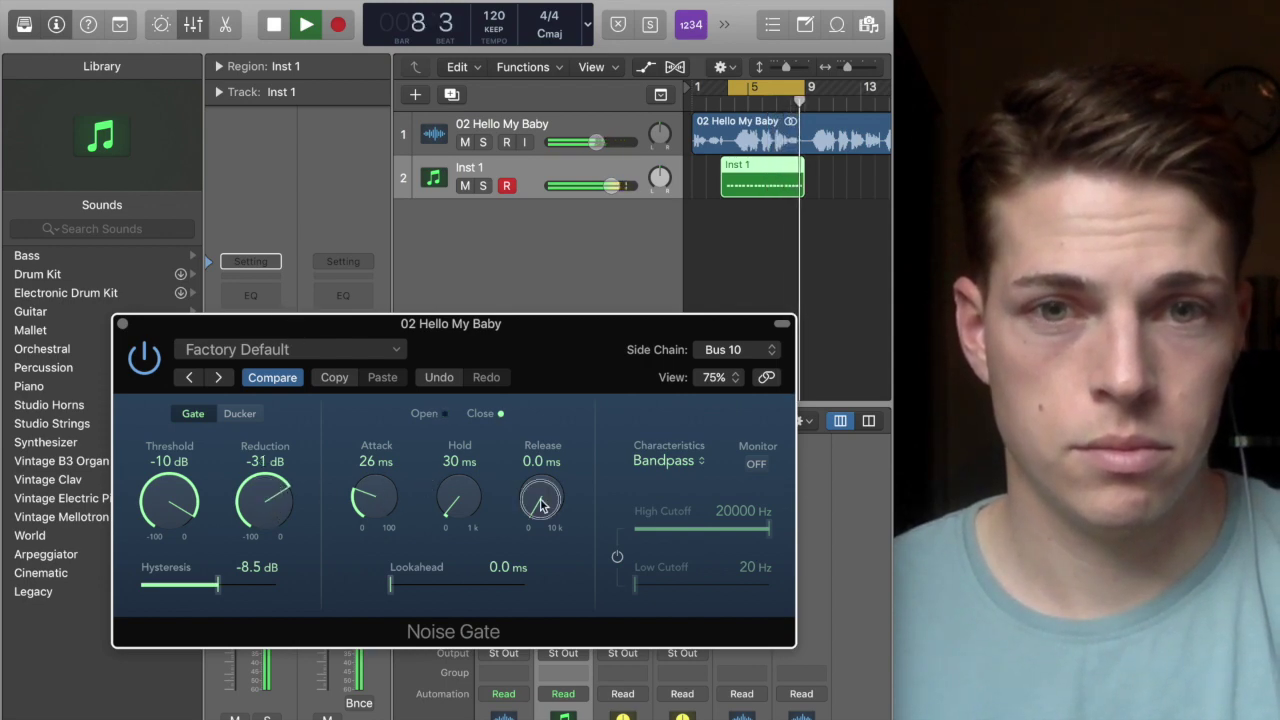
drag(540, 505, 543, 432)
click(456, 497)
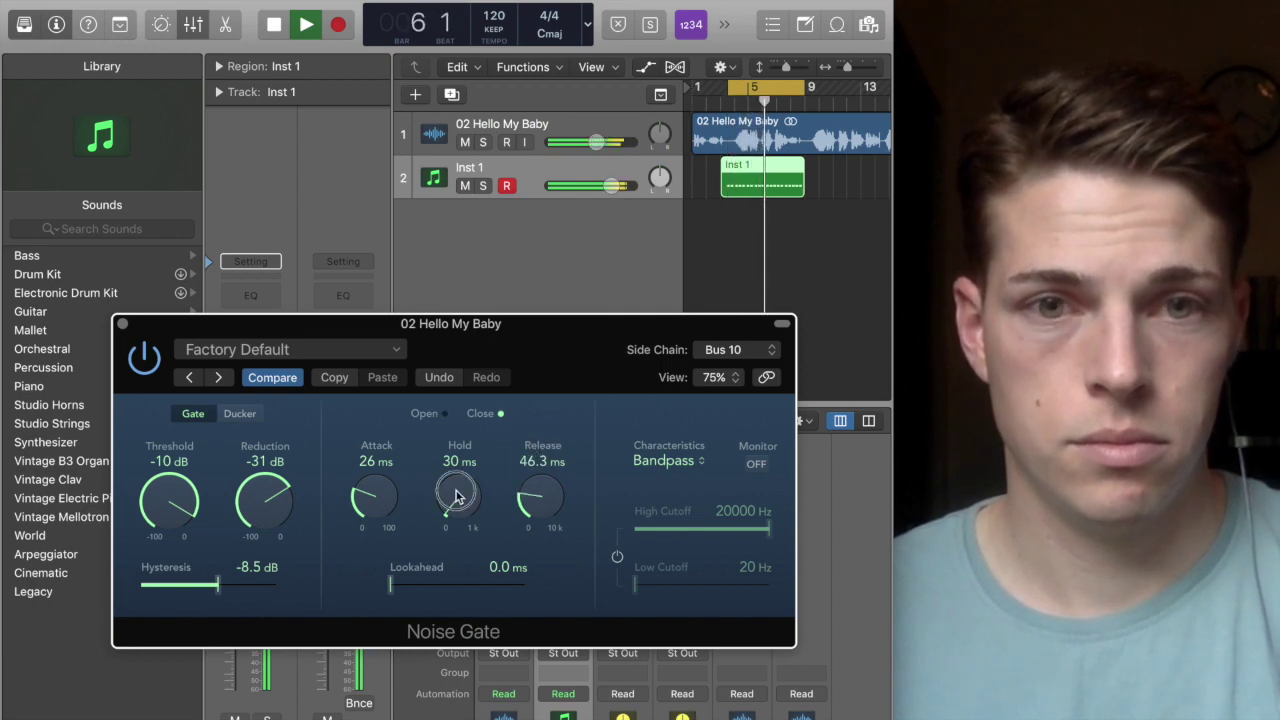
mouse_move(456, 497)
mouse_down()
mouse_move(459, 466)
mouse_move(460, 493)
mouse_up()
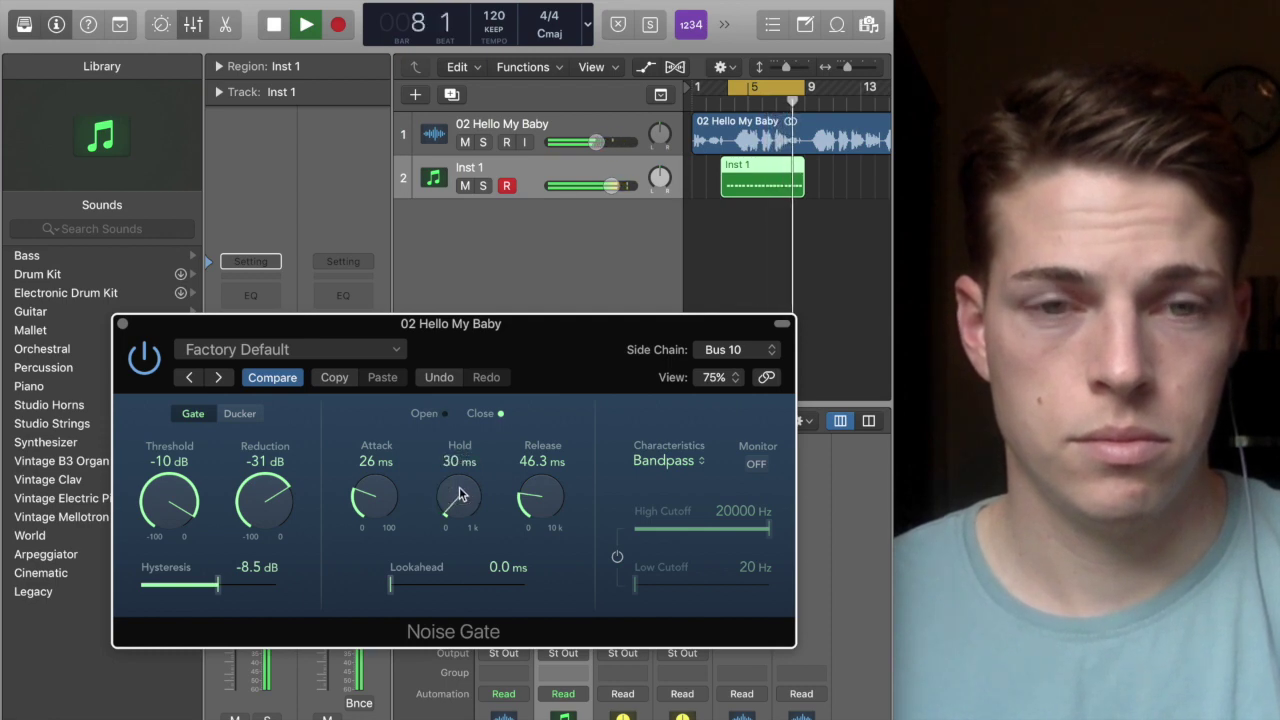
Shorten the attack to 9 ms and lower the threshold to -19 dB, then stop and close the gate
drag(366, 486, 374, 531)
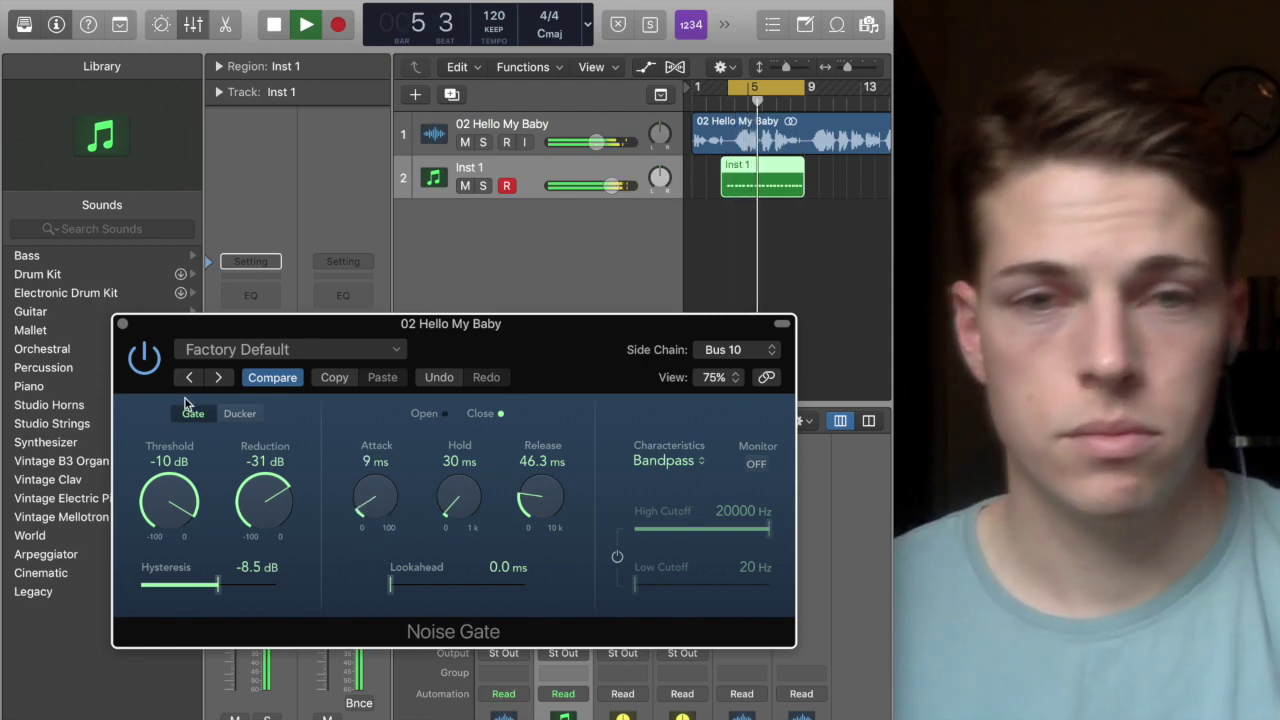
drag(170, 505, 145, 537)
key(space)
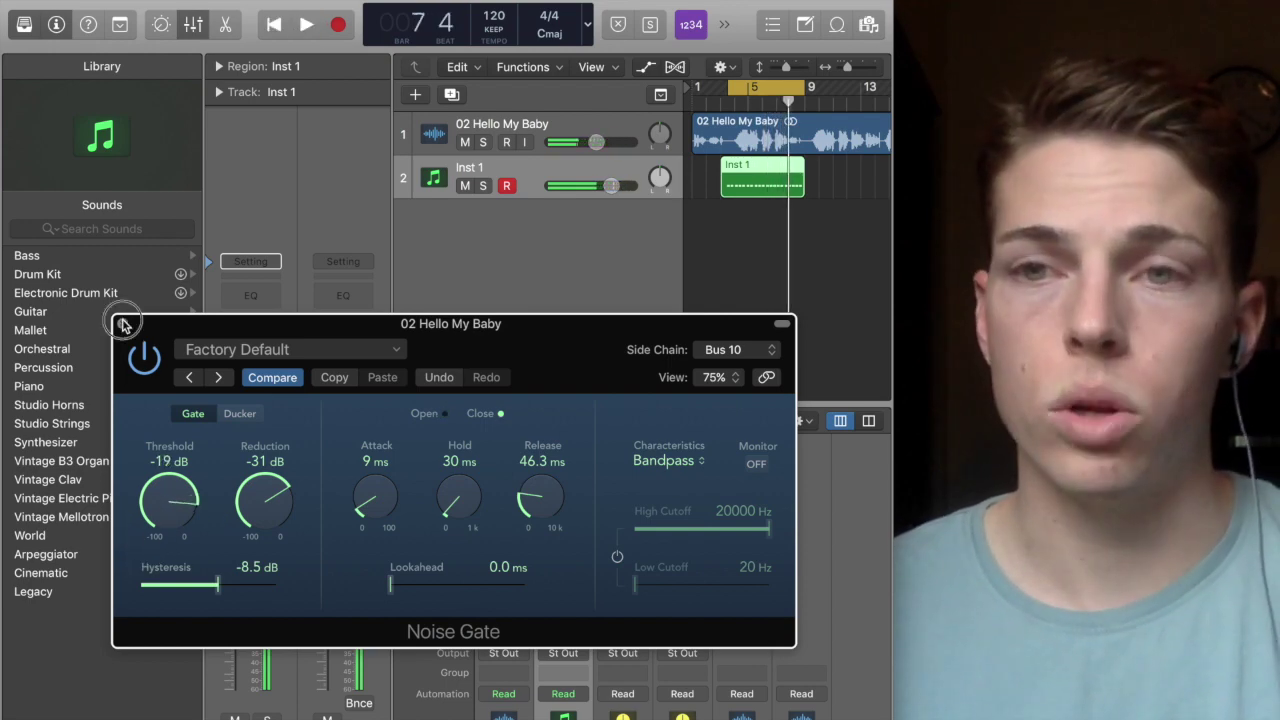
click(122, 323)
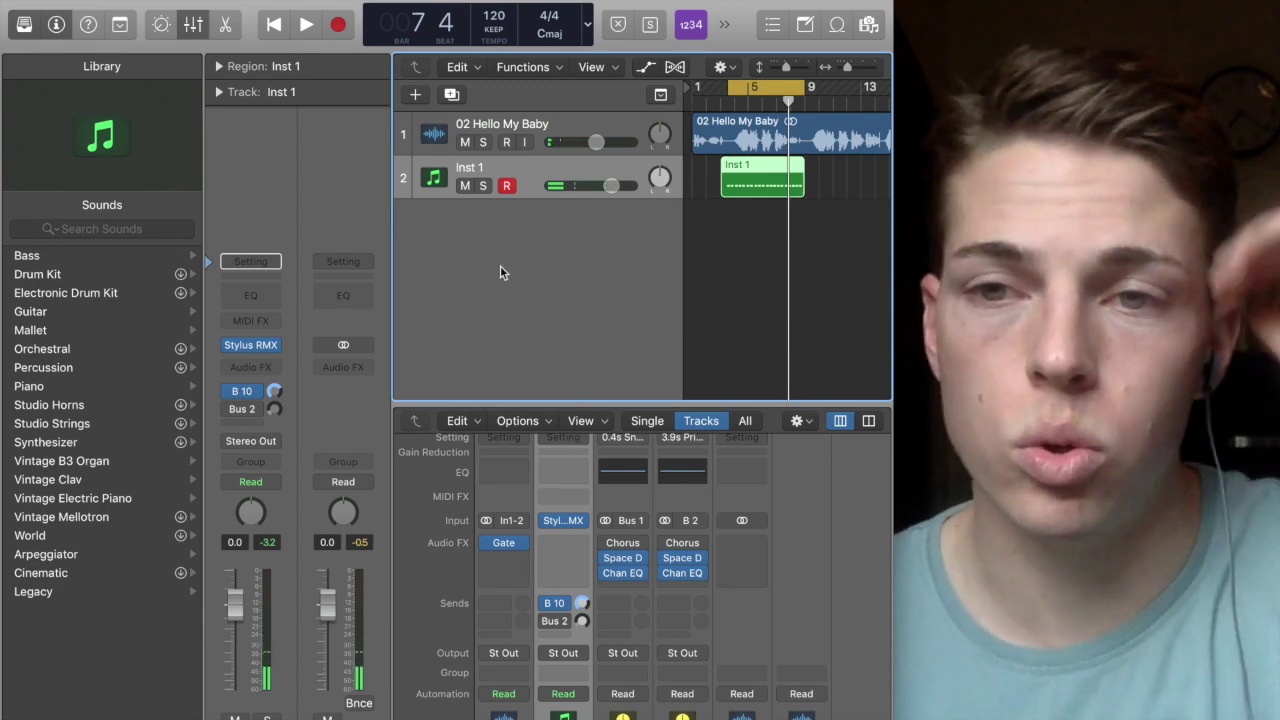